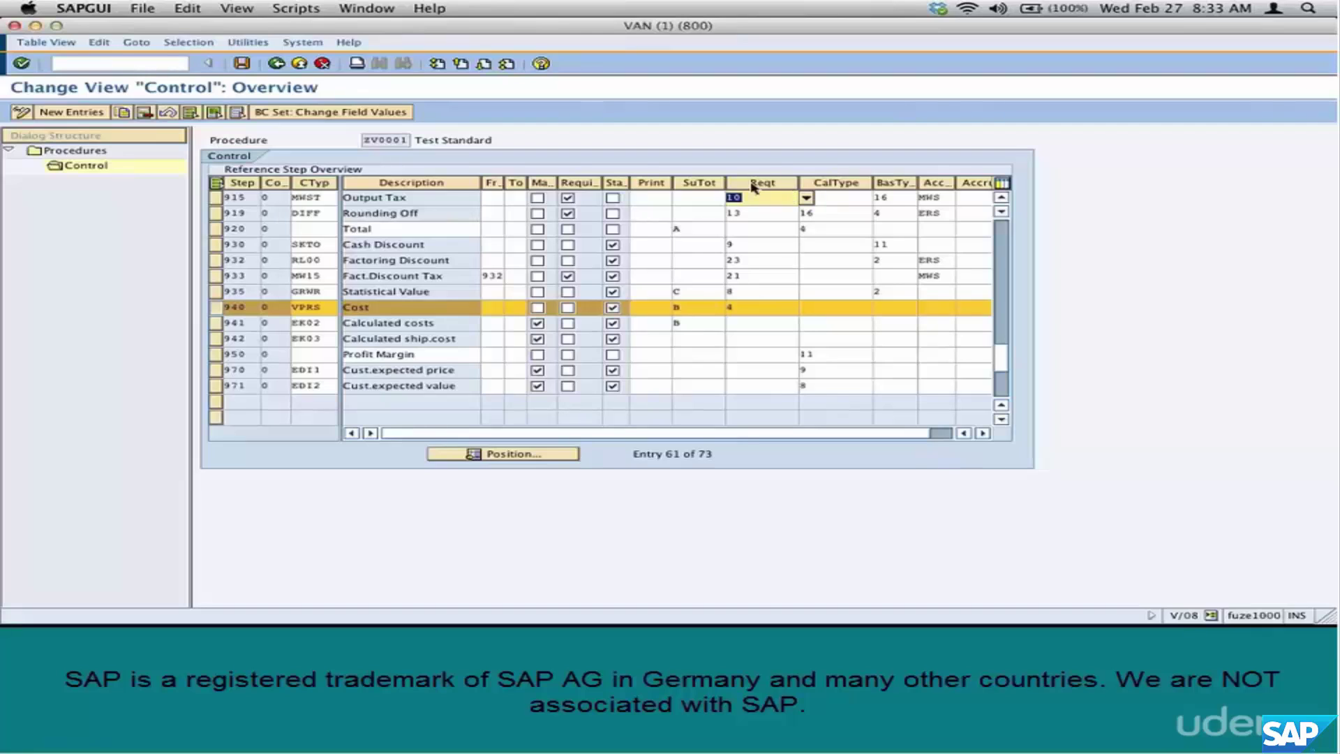
Open the source code of requirement routine 2 (Item with pricing) for condition PR00 and highlight its komp-prsfd check.
{"action": "left_click", "coordinate": [215, 199]}
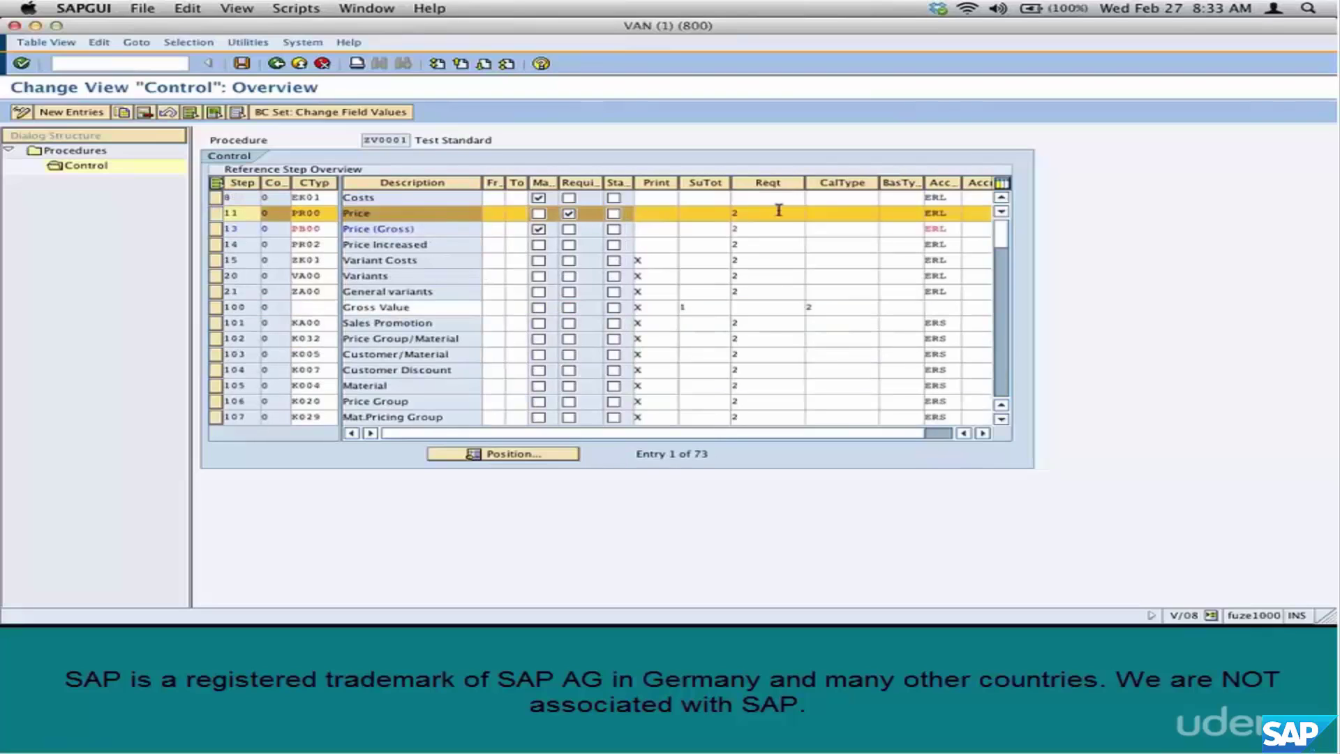
{"action": "left_click", "coordinate": [779, 214]}
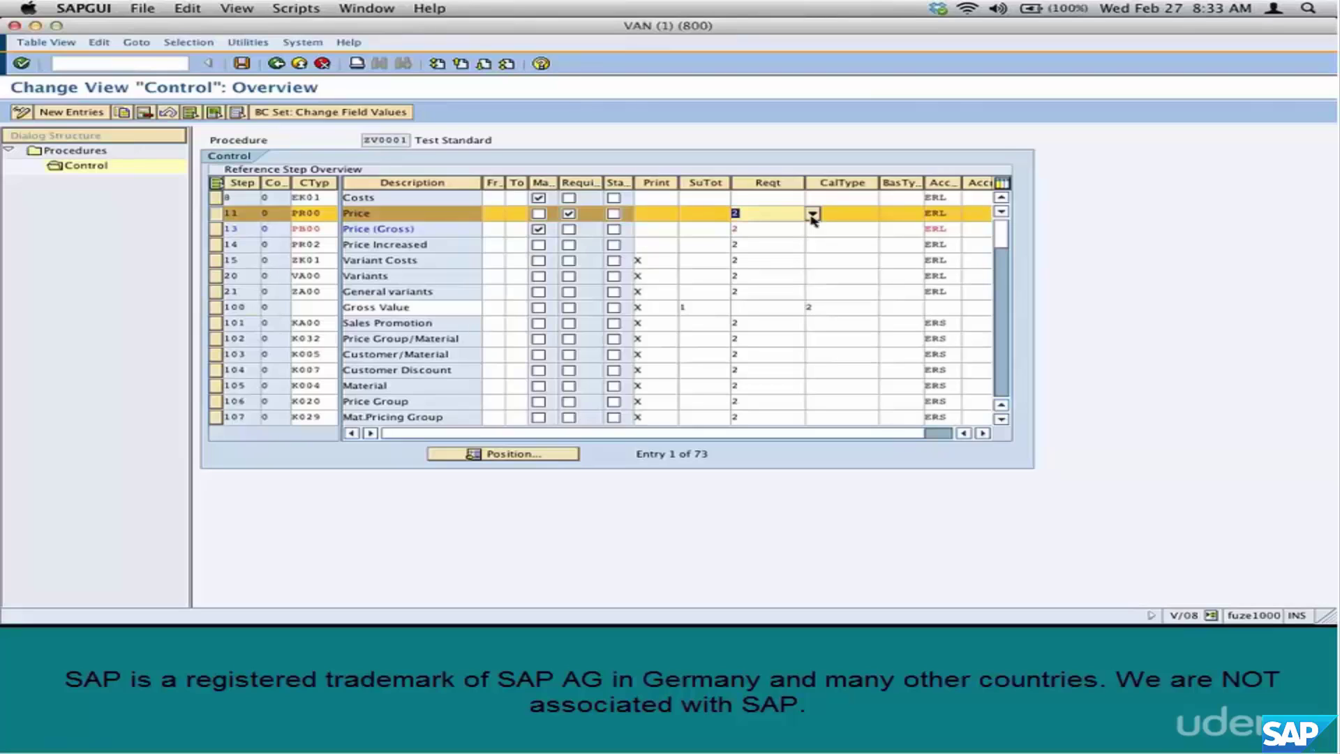
{"action": "left_click", "coordinate": [813, 215]}
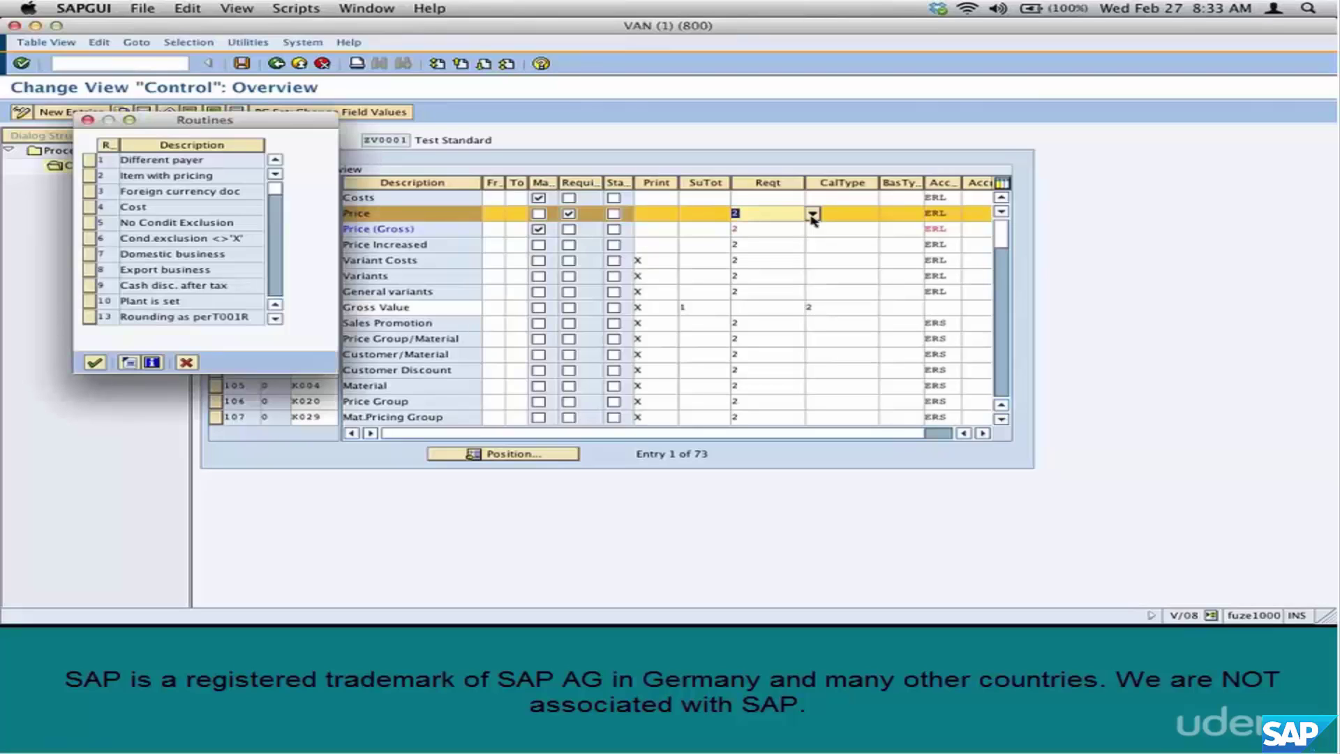
{"action": "left_click", "coordinate": [89, 178]}
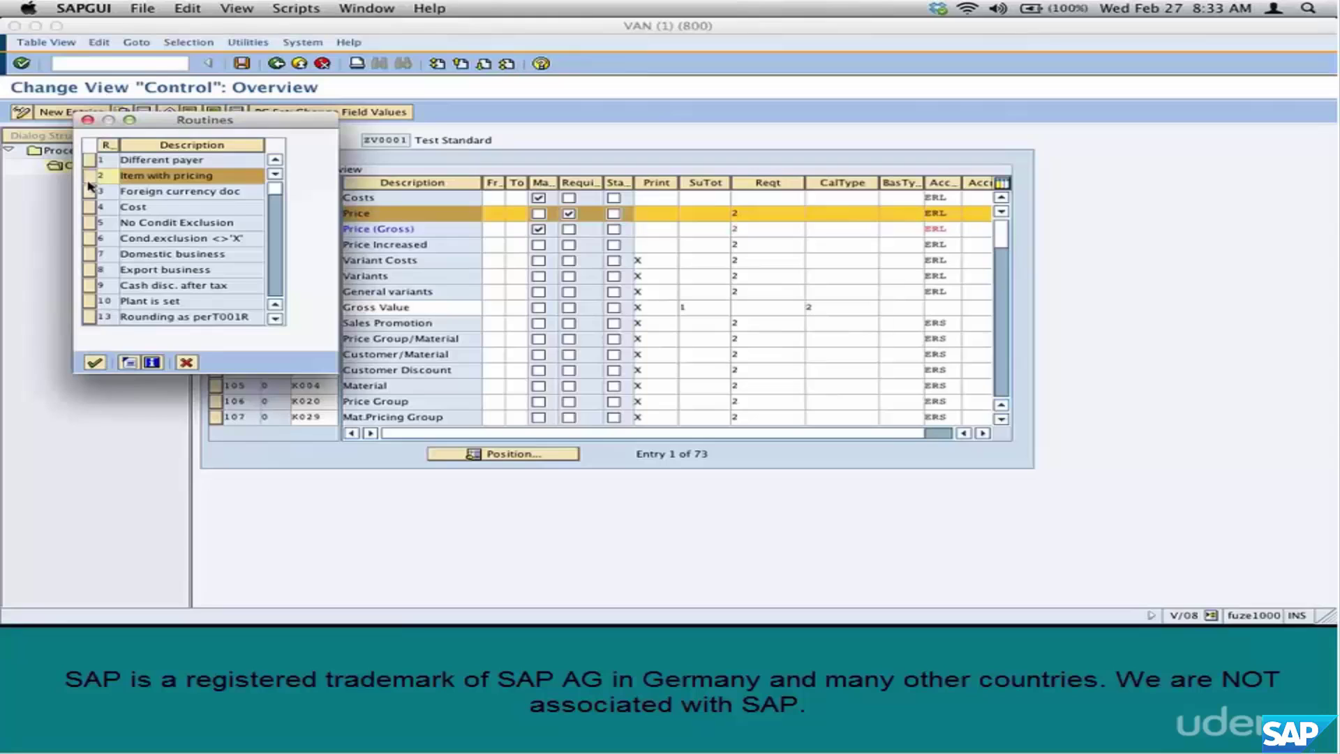
{"action": "left_click", "coordinate": [128, 366]}
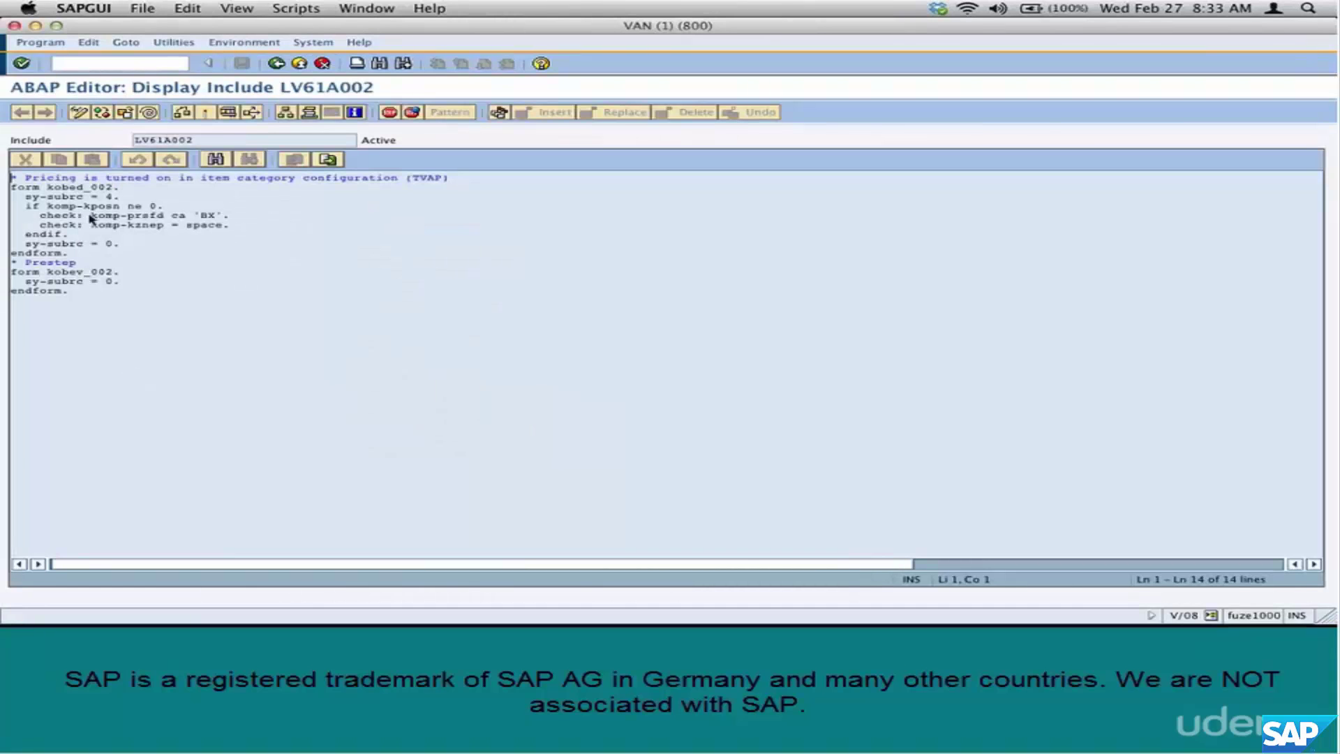
{"action": "left_click_drag", "start_coordinate": [90, 217], "coordinate": [235, 221]}
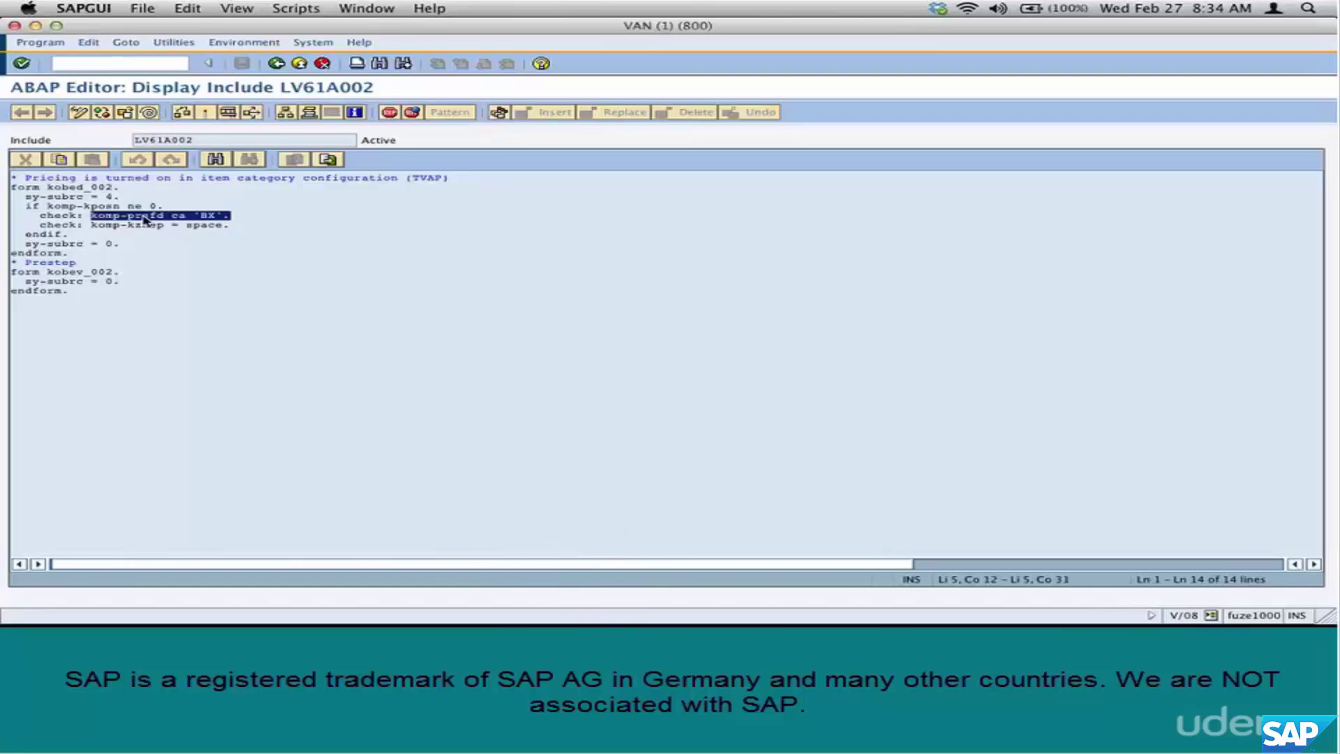
Open transaction VOV7 for maintaining item categories in a new session.
{"action": "left_click", "coordinate": [125, 64]}
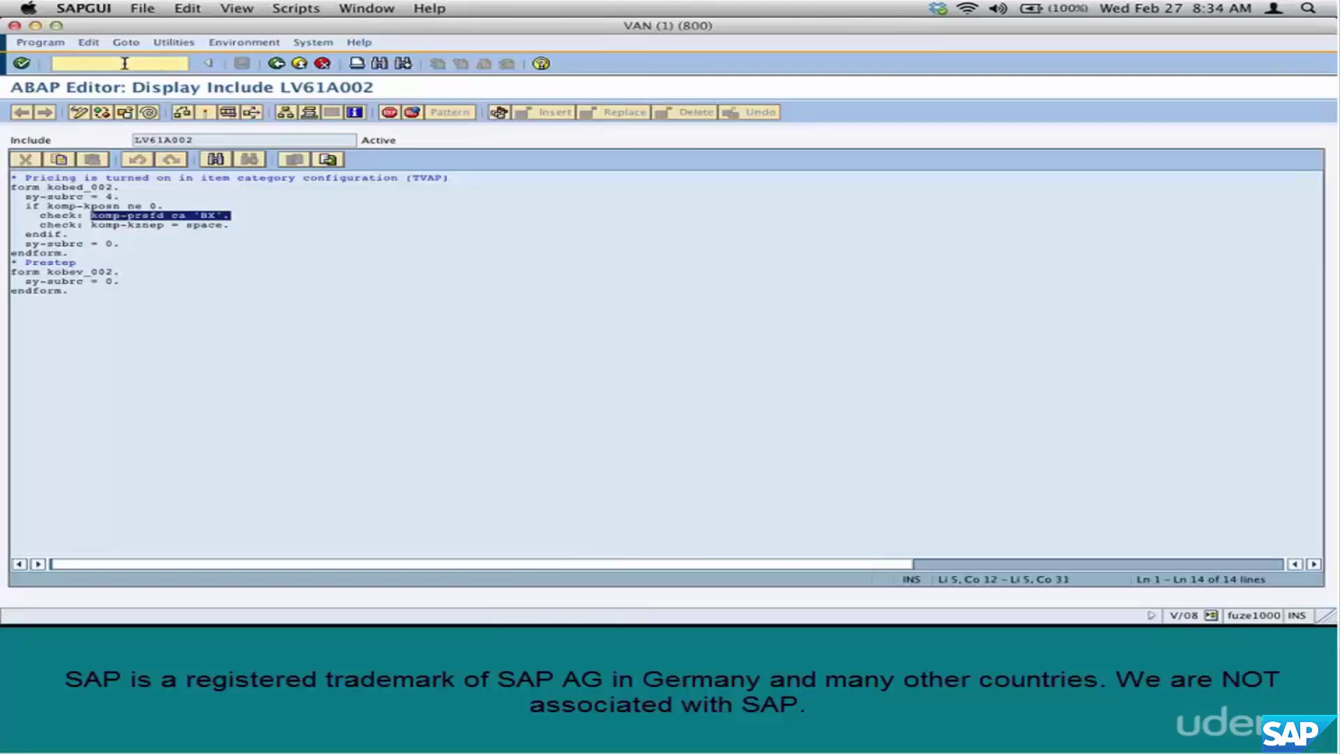
{"action": "type", "text": "/ovov"}
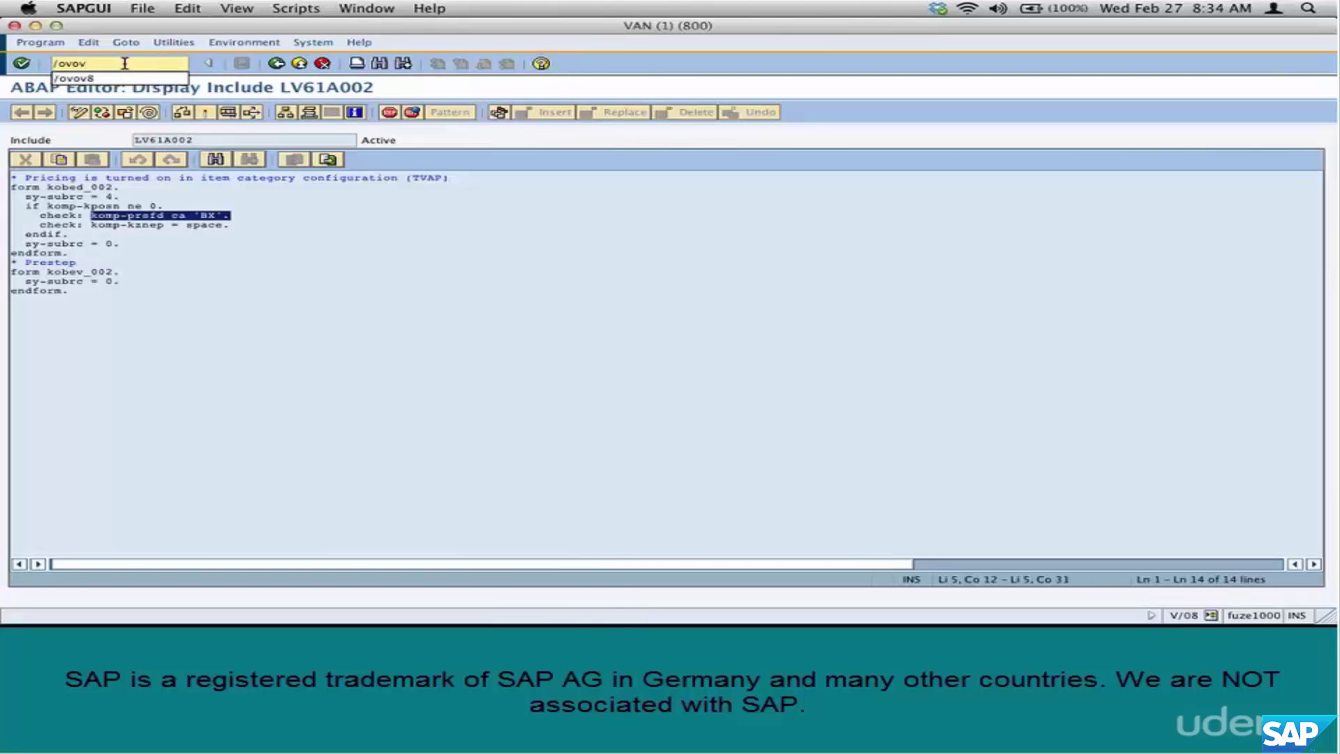
{"action": "type", "text": "7"}
{"action": "left_click", "coordinate": [21, 64]}
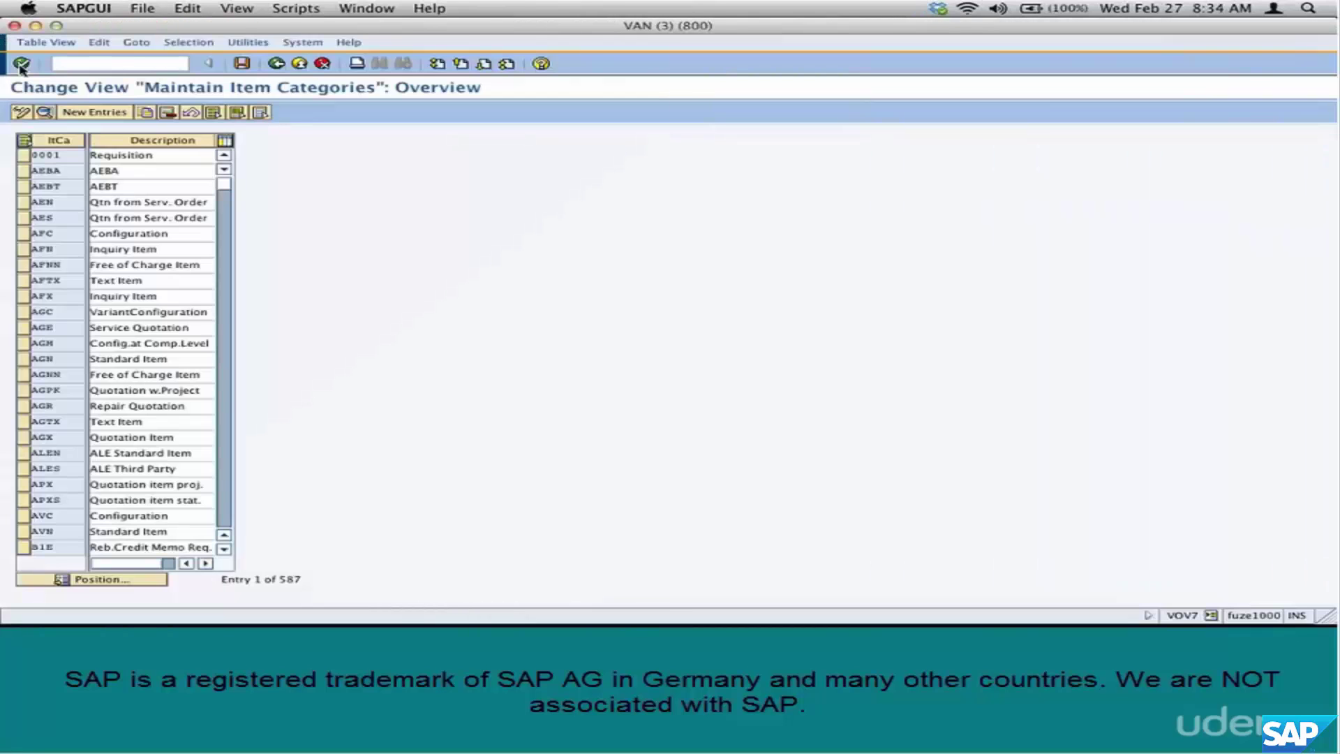
Find item category TAN in the list and open its details.
{"action": "left_click", "coordinate": [119, 580]}
{"action": "type", "text": "tan"}
{"action": "left_click", "coordinate": [60, 176]}
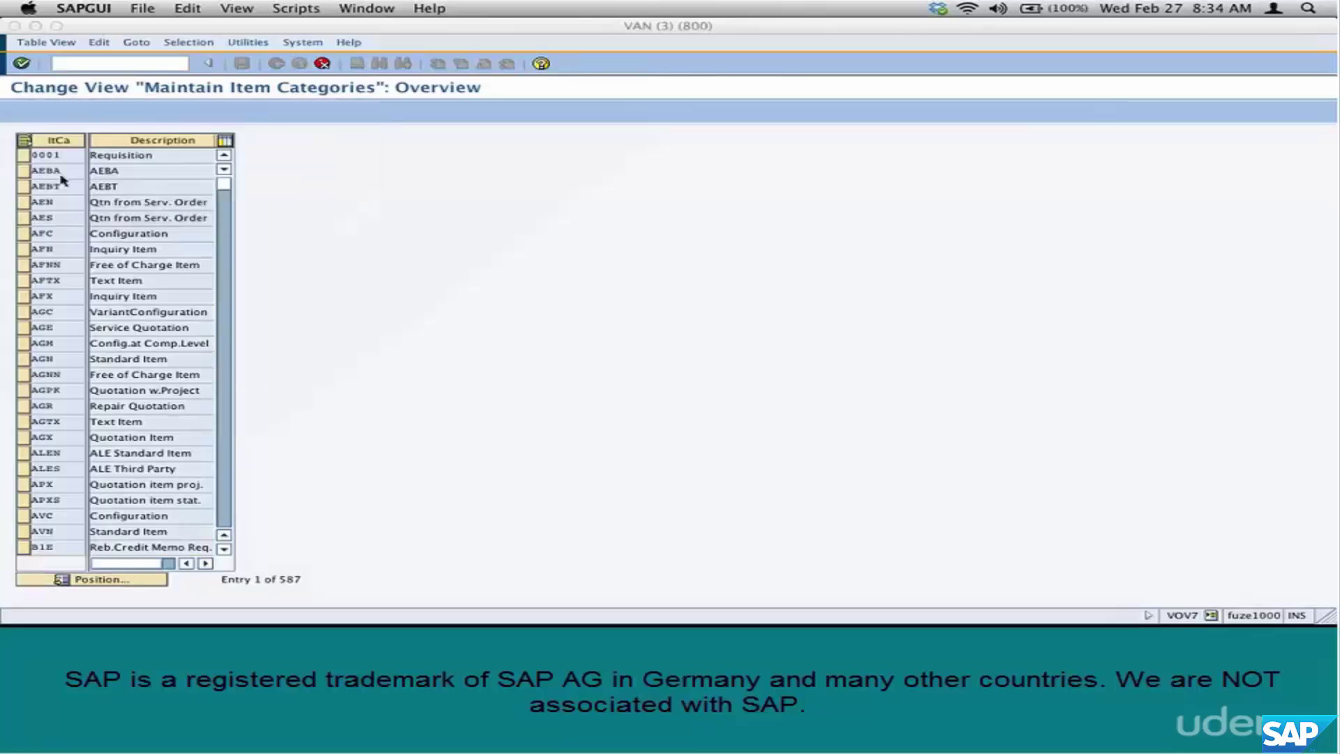
{"action": "double_click", "coordinate": [56, 174]}
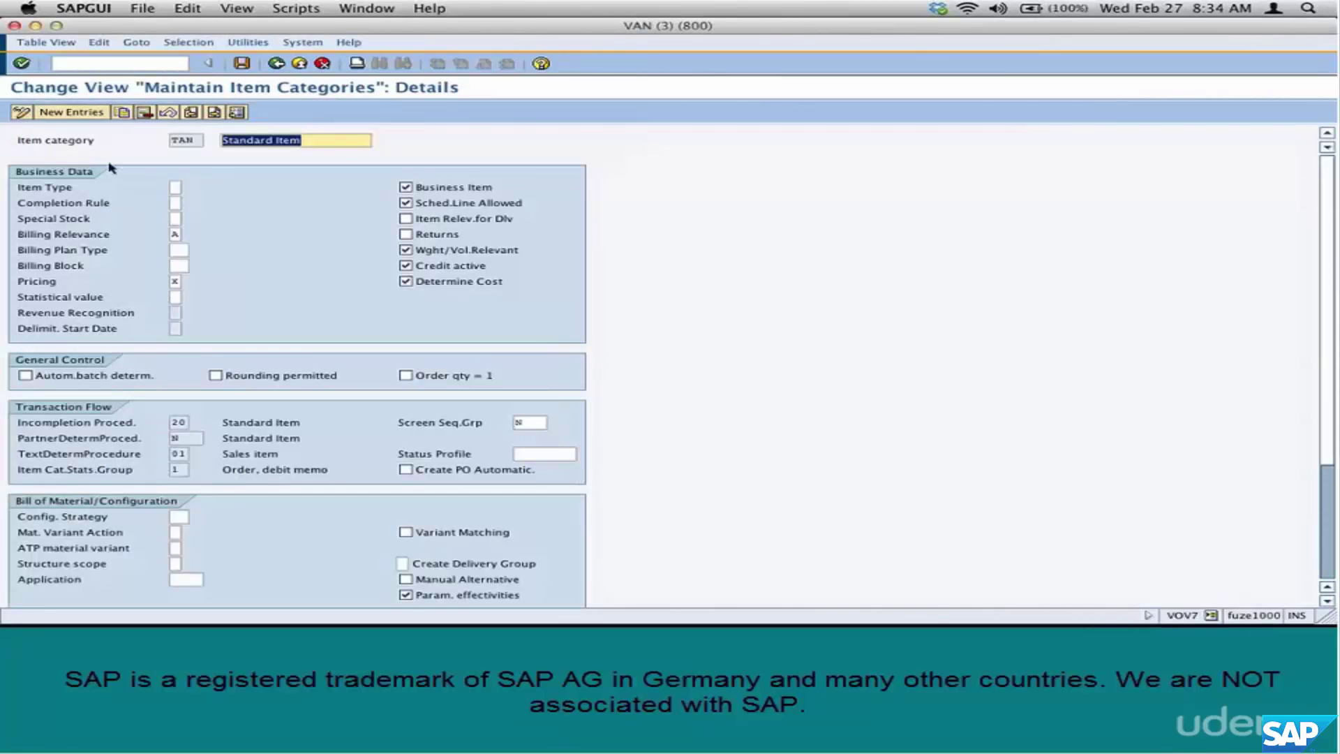
Look up the technical information of TAN's Pricing field, examine its field name, and close the information.
{"action": "left_click", "coordinate": [177, 278]}
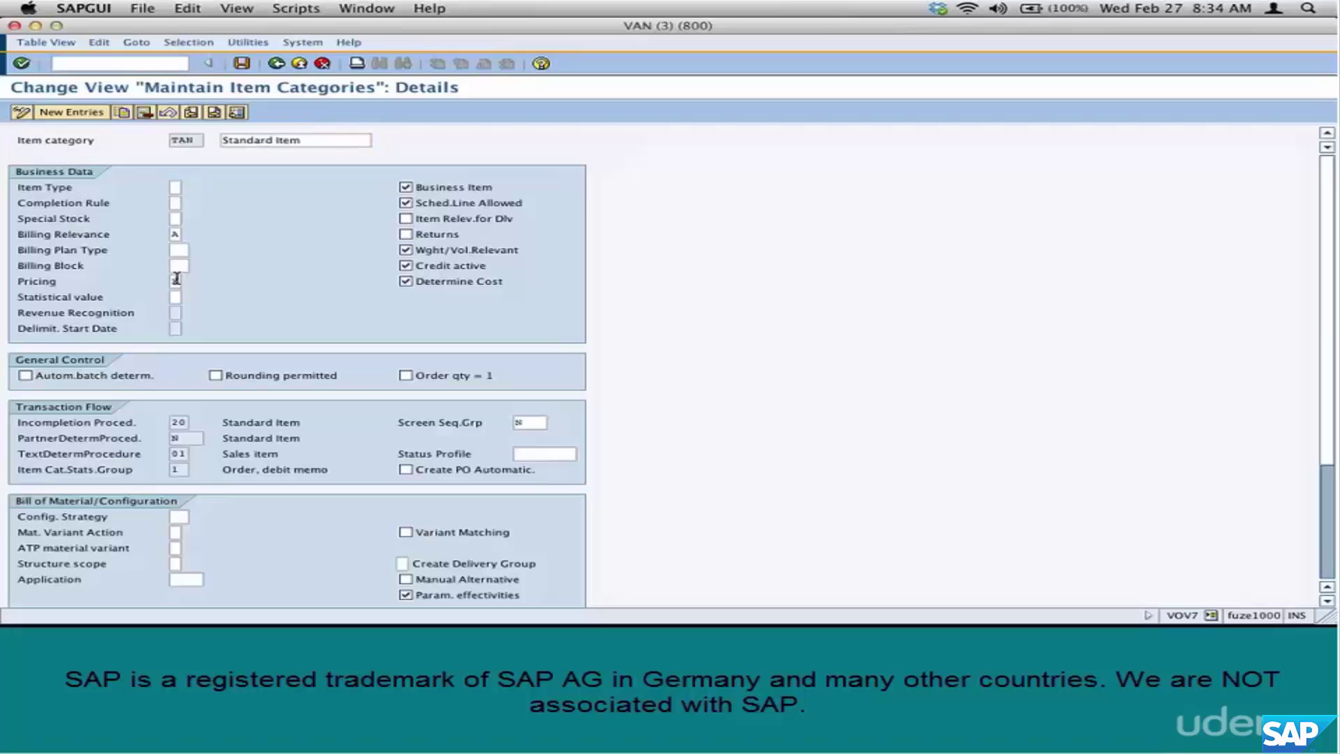
{"action": "left_click", "coordinate": [544, 66]}
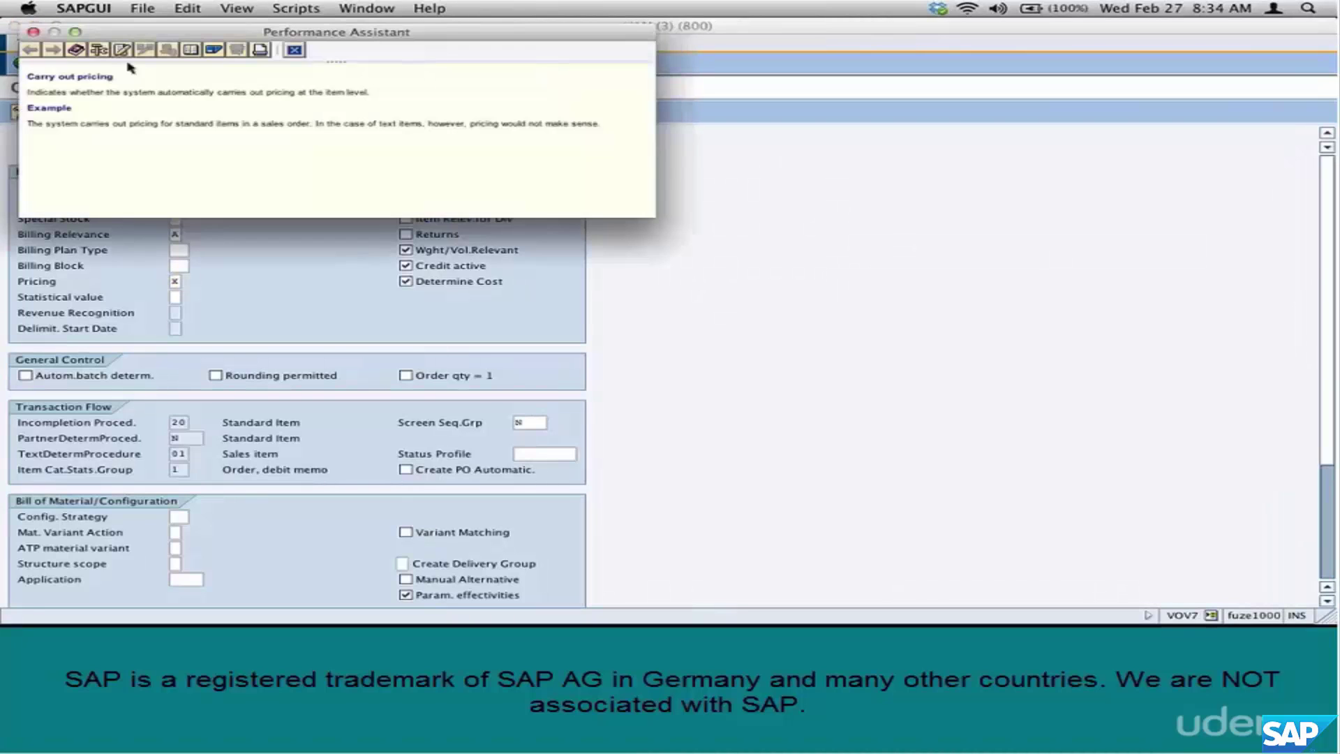
{"action": "left_click", "coordinate": [104, 50]}
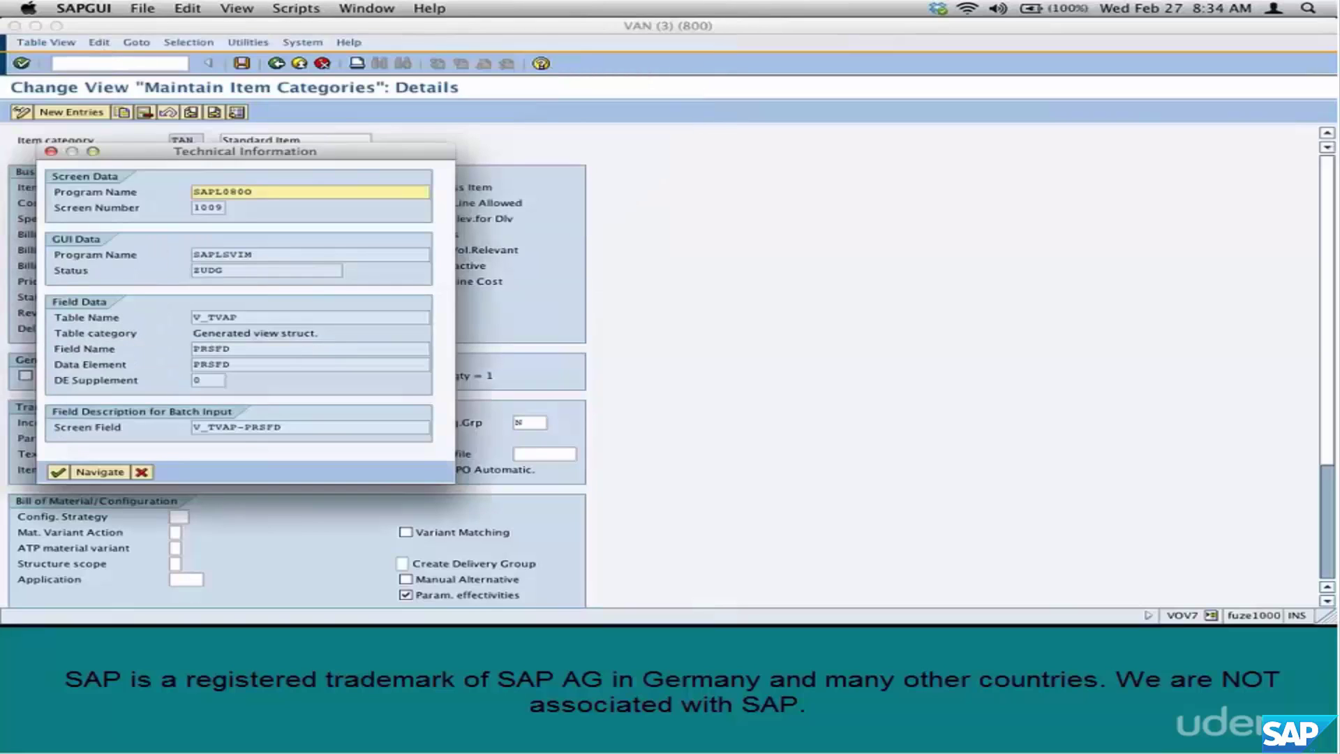
{"action": "left_click_drag", "start_coordinate": [239, 350], "coordinate": [183, 356]}
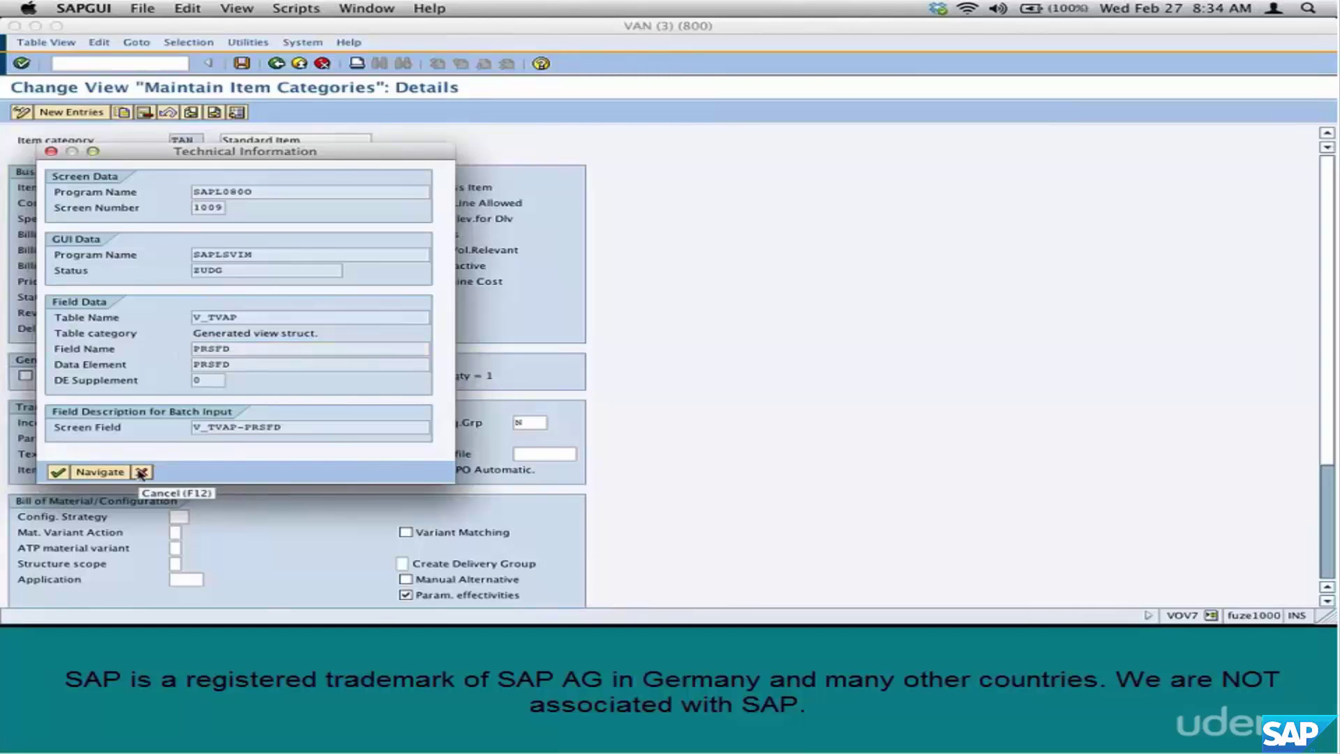
{"action": "left_click", "coordinate": [141, 473]}
Compare TAN's Pricing field with the routine code, and select X (Pricing standard) from the field's possible entries.
{"action": "left_click", "coordinate": [176, 282]}
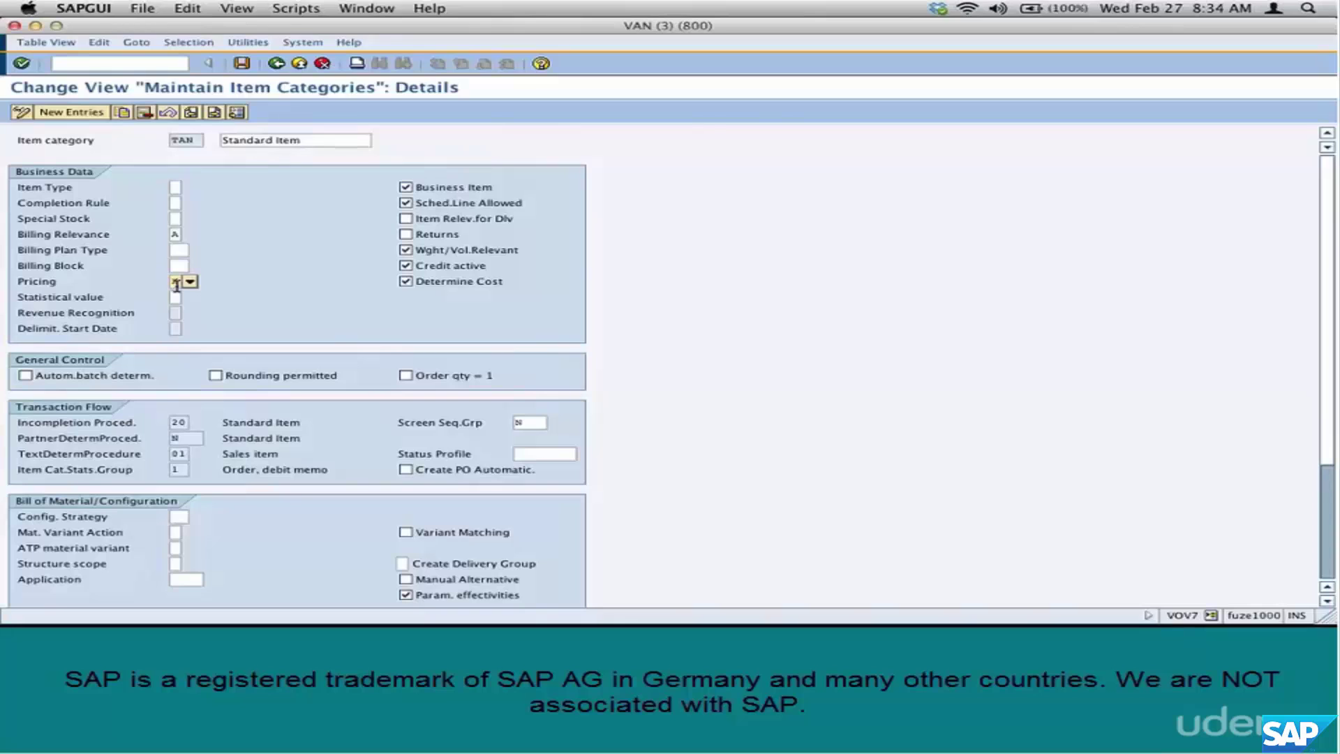
{"action": "key", "text": "F1"}
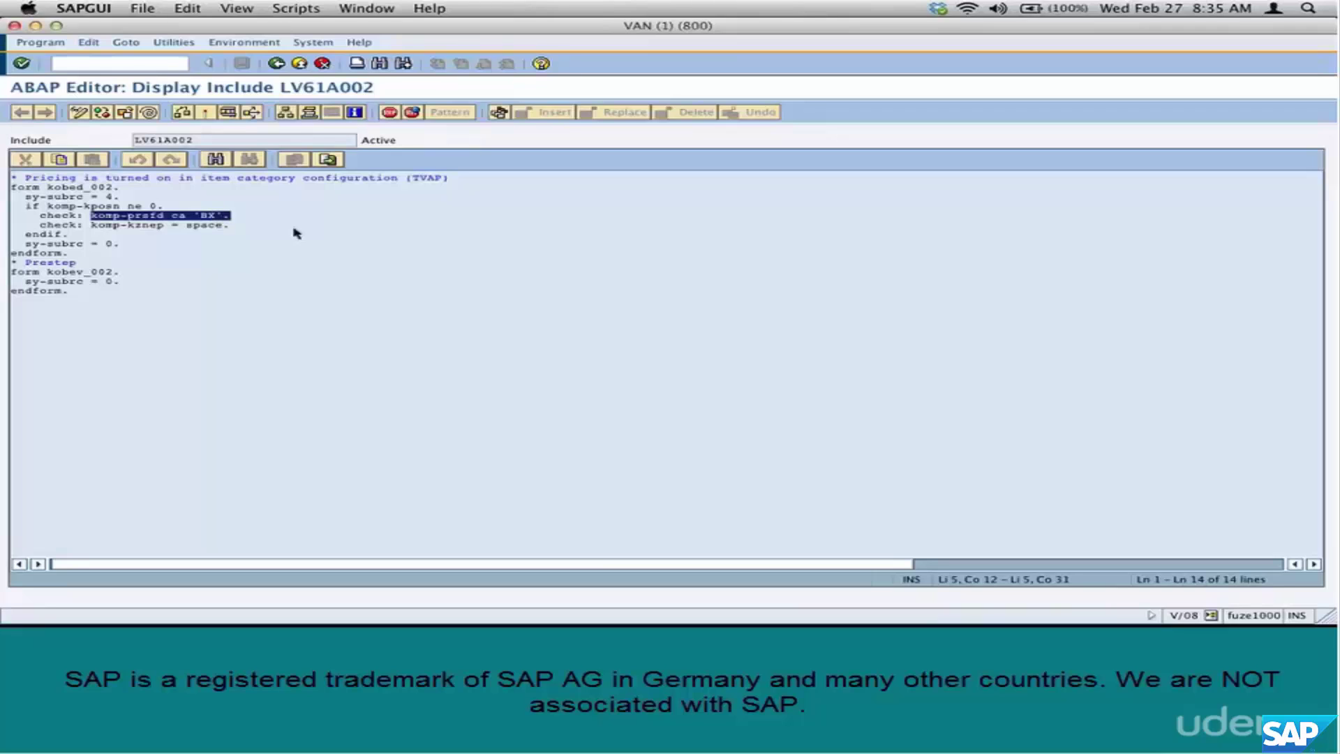
{"action": "key", "text": "super+w"}
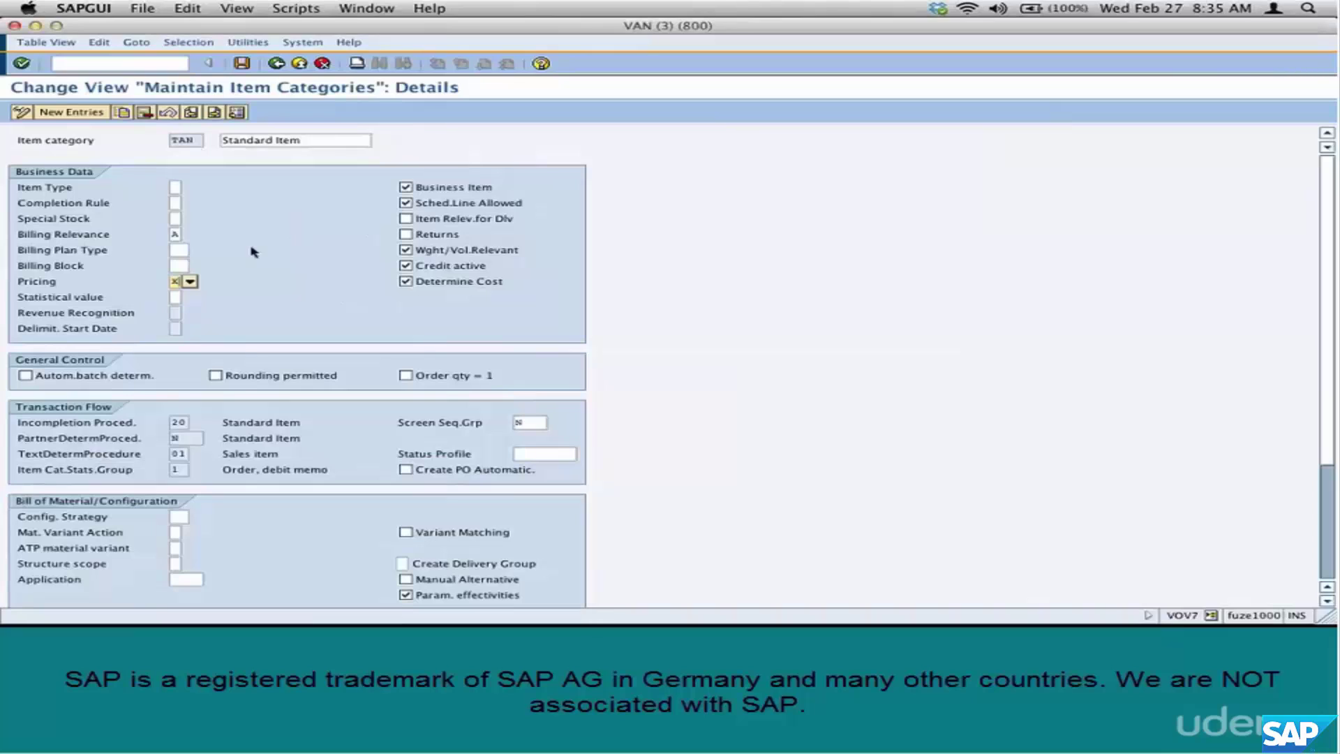
{"action": "left_click", "coordinate": [188, 282]}
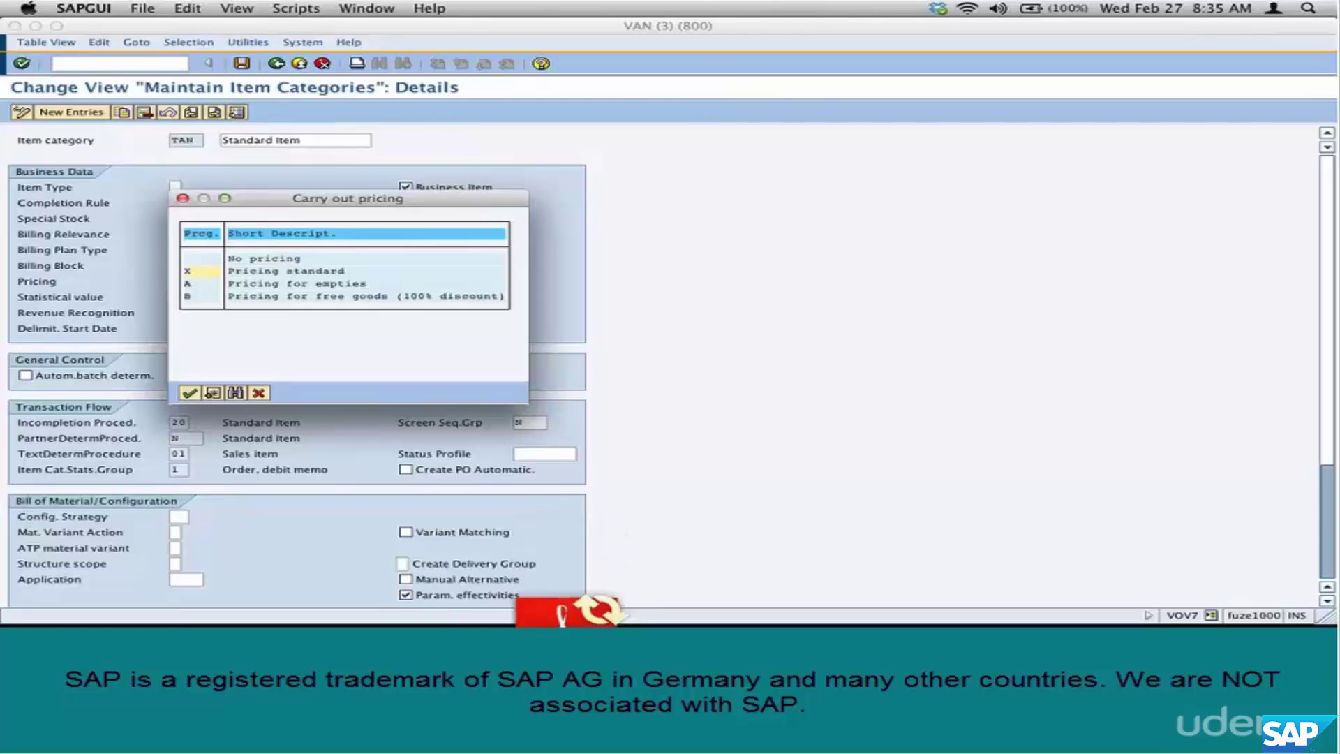
{"action": "double_click", "coordinate": [194, 270]}
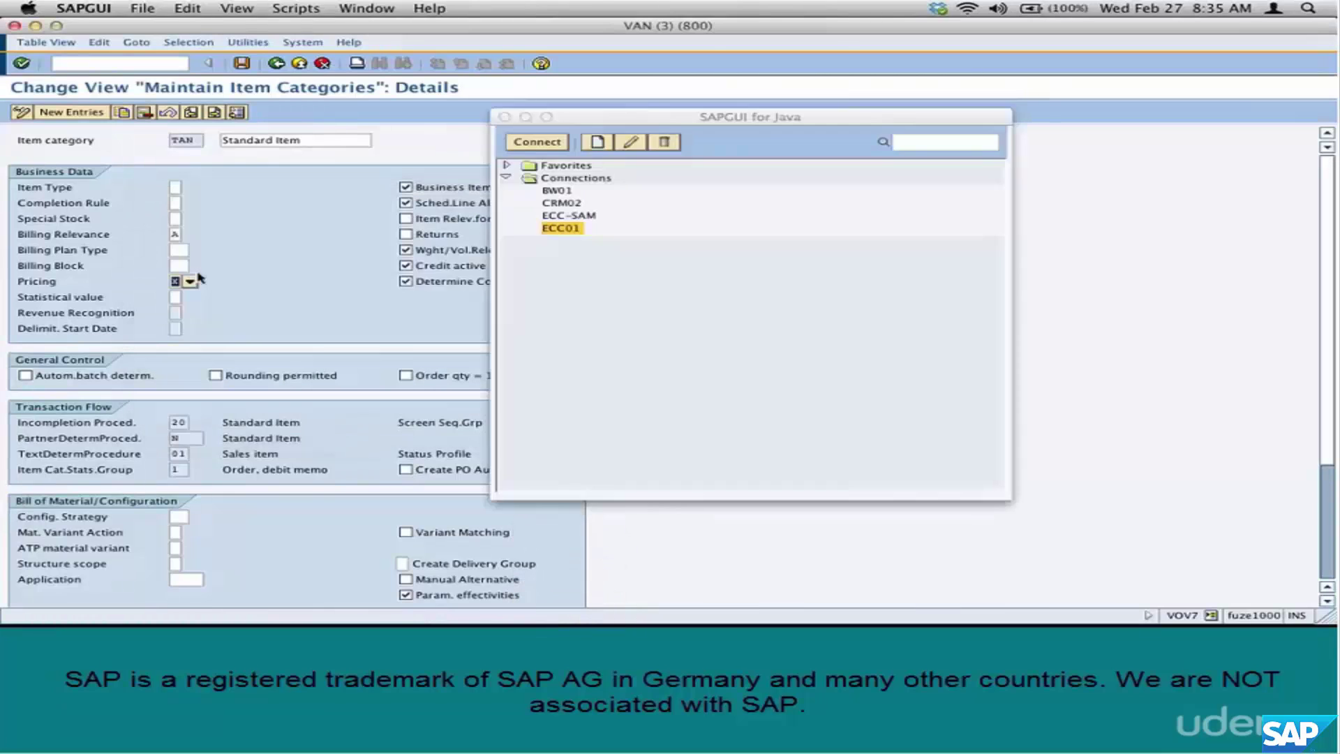
Recheck the komp-prsfd condition in routine 2's code, and return to the EV0001 control overview without choosing a routine.
{"action": "key", "text": "super+grave"}
{"action": "key", "text": "super+grave"}
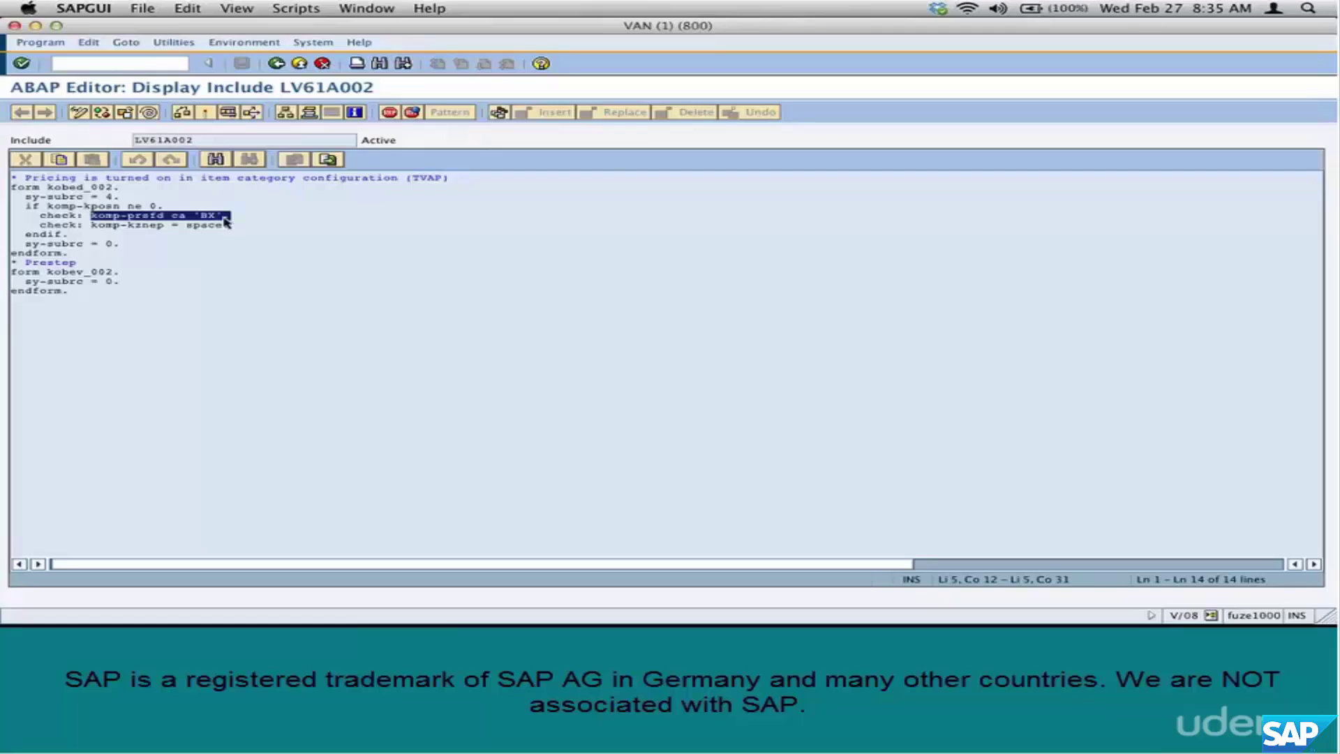
{"action": "left_click", "coordinate": [275, 65]}
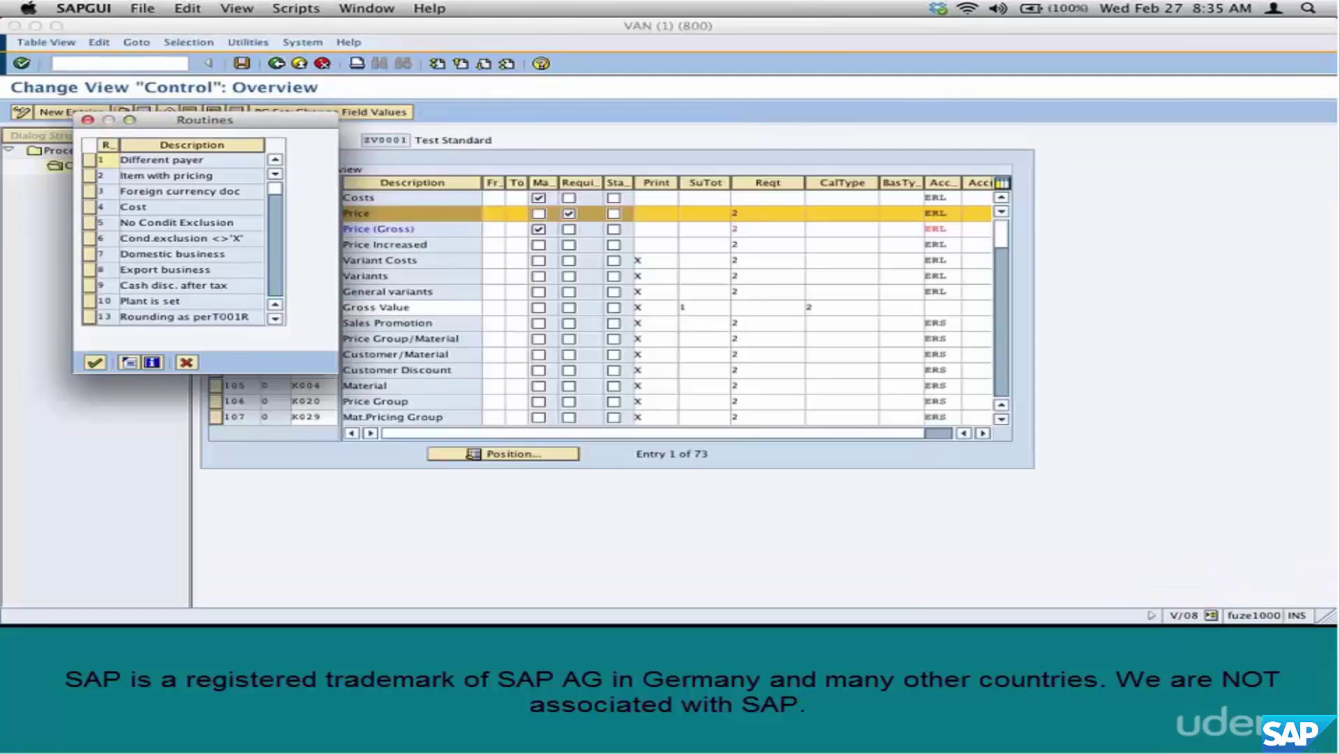
{"action": "left_click", "coordinate": [185, 363]}
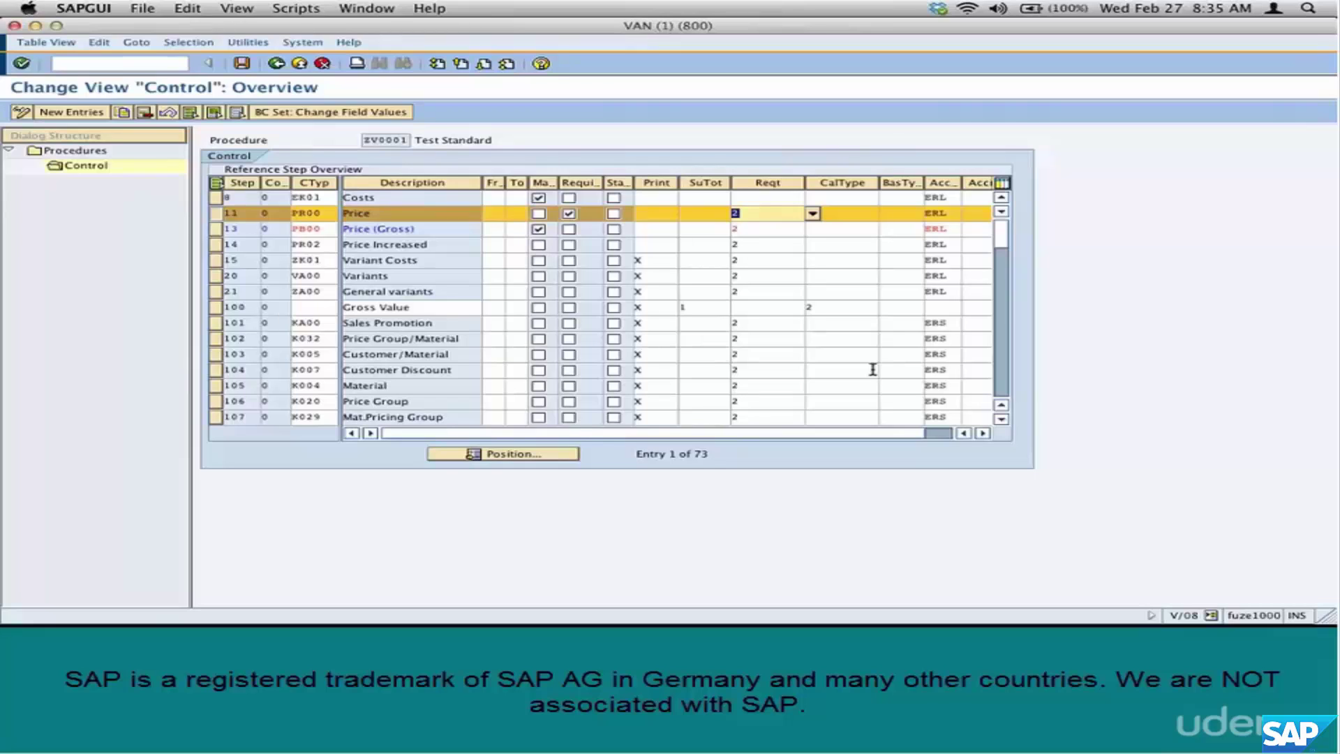
Examine the requirement values of the EV0001 pricing steps from PR00 down to the 100% discount.
{"action": "left_click", "coordinate": [764, 214]}
{"action": "scroll", "coordinate": [862, 375], "scroll_direction": "down", "scroll_amount": 1}
{"action": "scroll", "coordinate": [862, 377], "scroll_direction": "down", "scroll_amount": 4}
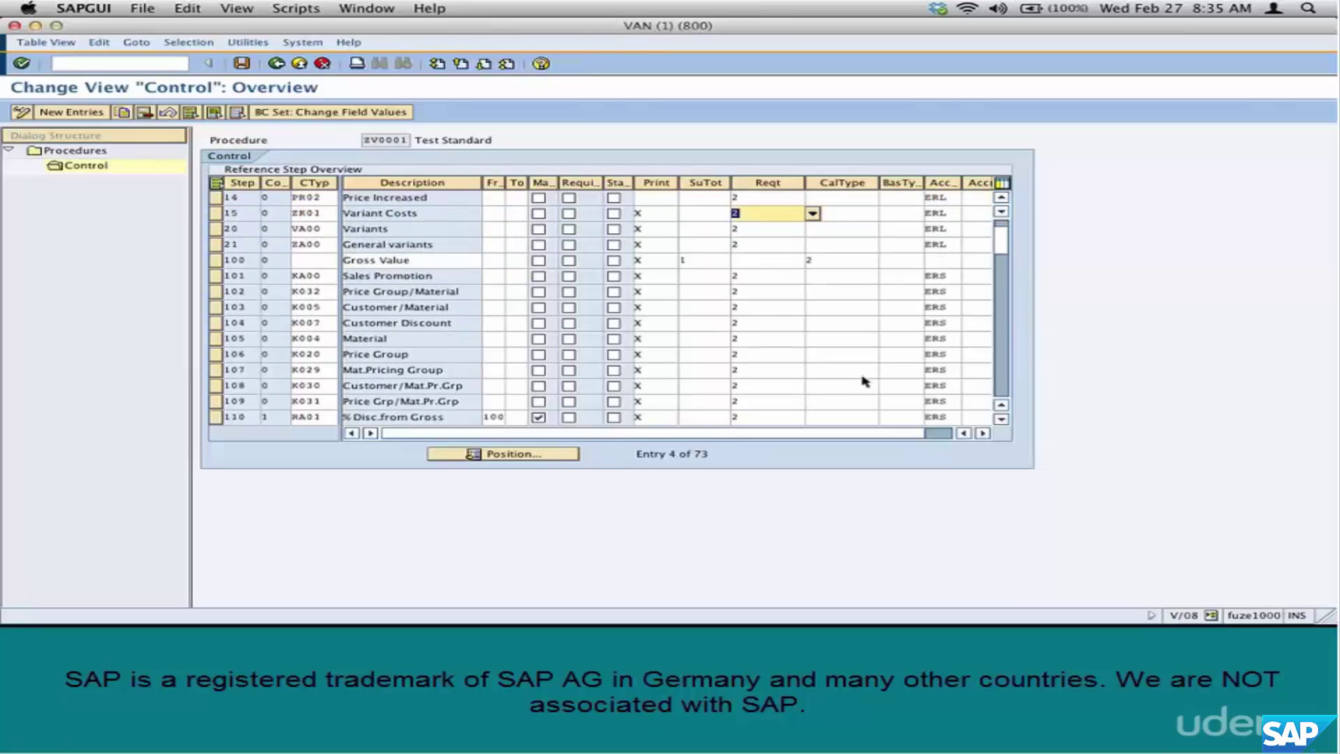
{"action": "scroll", "coordinate": [864, 381], "scroll_direction": "down", "scroll_amount": 3}
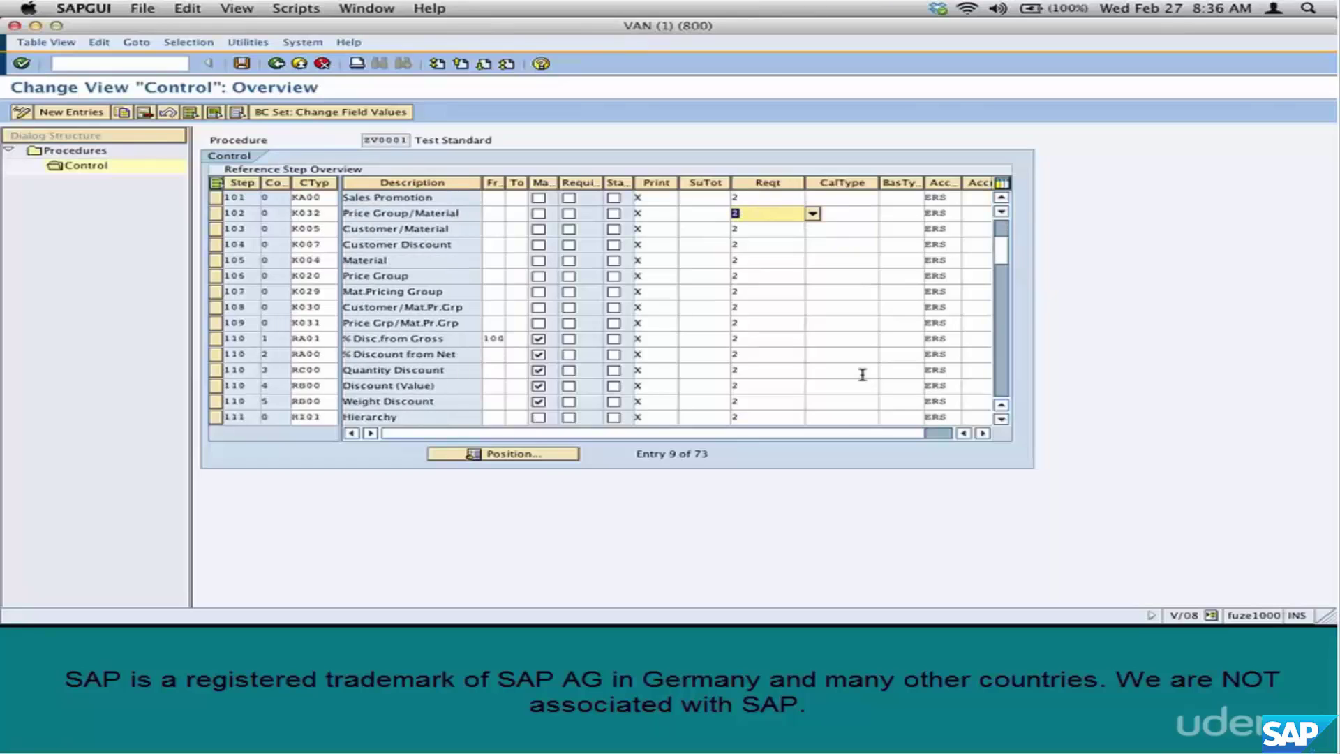
{"action": "scroll", "coordinate": [862, 374], "scroll_direction": "down", "scroll_amount": 3}
{"action": "scroll", "coordinate": [862, 375], "scroll_direction": "down", "scroll_amount": 3}
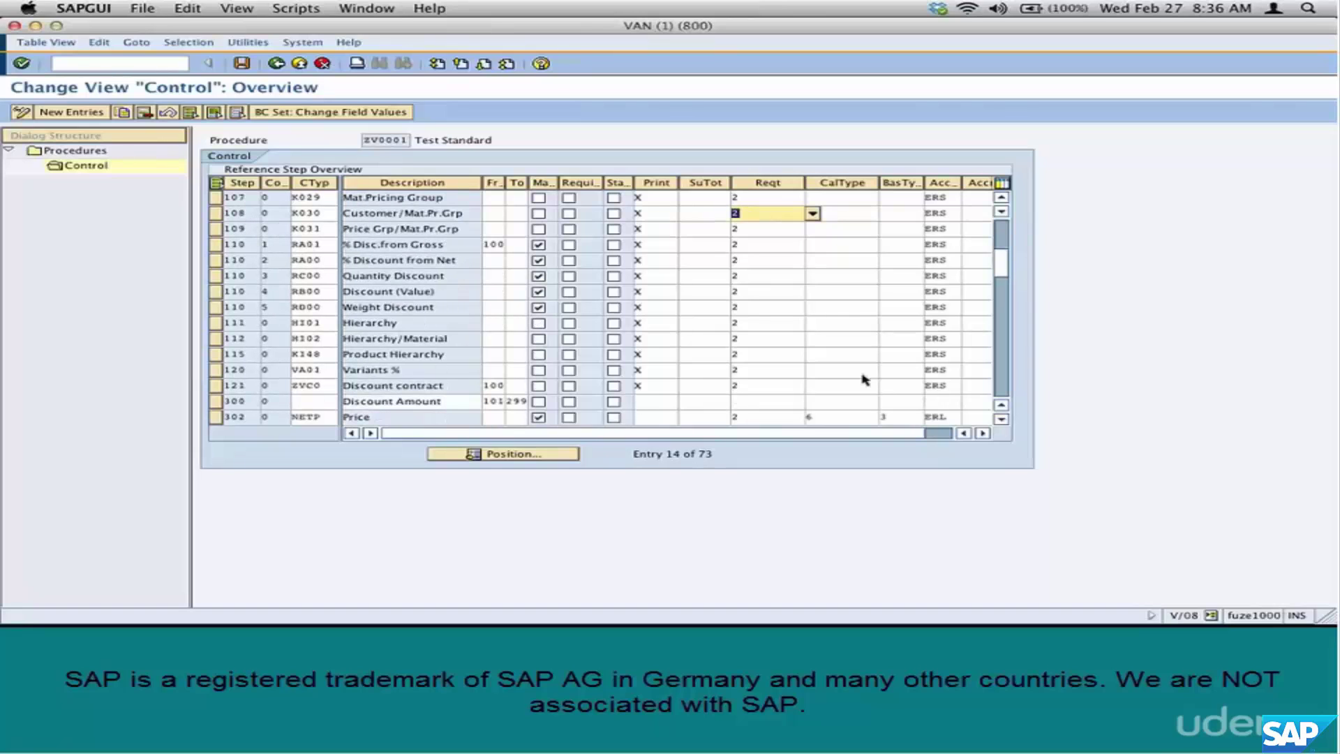
{"action": "scroll", "coordinate": [862, 379], "scroll_direction": "down", "scroll_amount": 5}
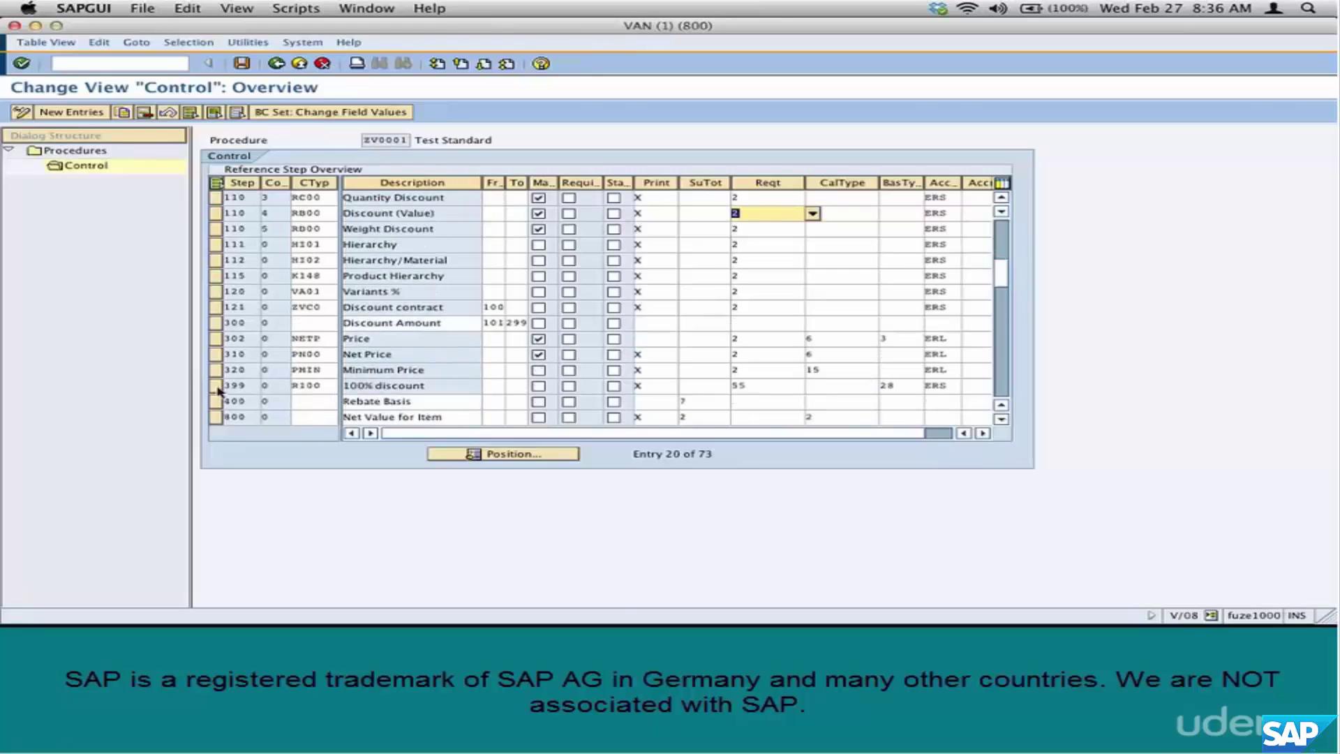
Open the source code of requirement routine 55 (Free goods pricing) for the 100% discount condition R100.
{"action": "left_click", "coordinate": [217, 388]}
{"action": "left_click", "coordinate": [760, 386]}
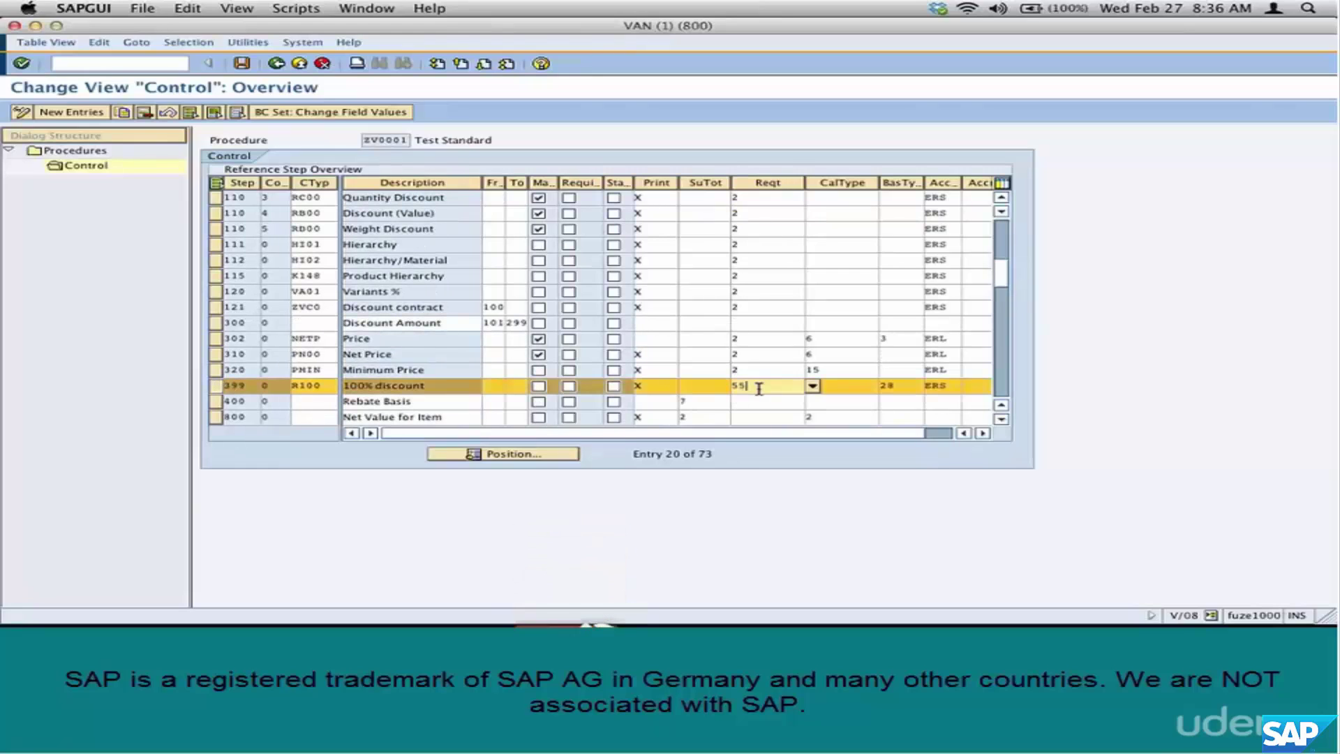
{"action": "left_click", "coordinate": [811, 387]}
{"action": "scroll", "coordinate": [218, 290], "scroll_direction": "down", "scroll_amount": 10}
{"action": "scroll", "coordinate": [218, 295], "scroll_direction": "down", "scroll_amount": 3}
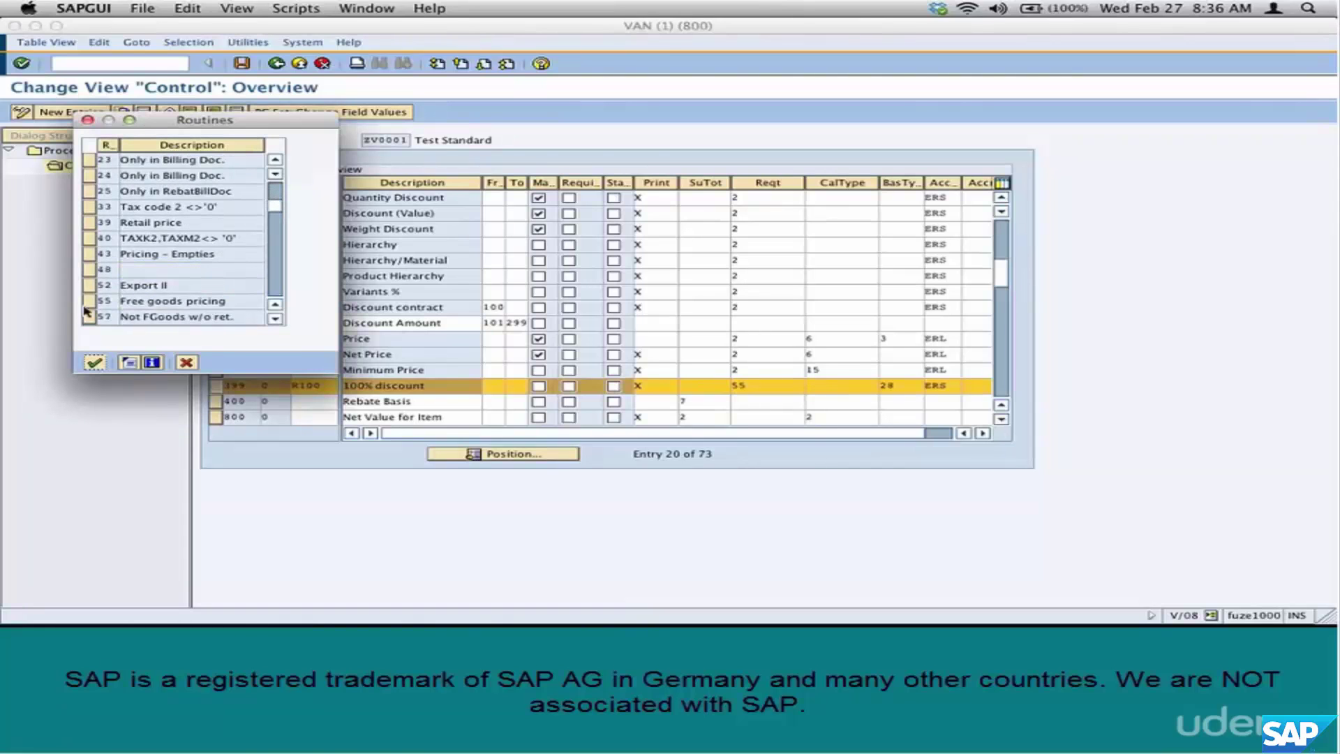
{"action": "left_click", "coordinate": [88, 302]}
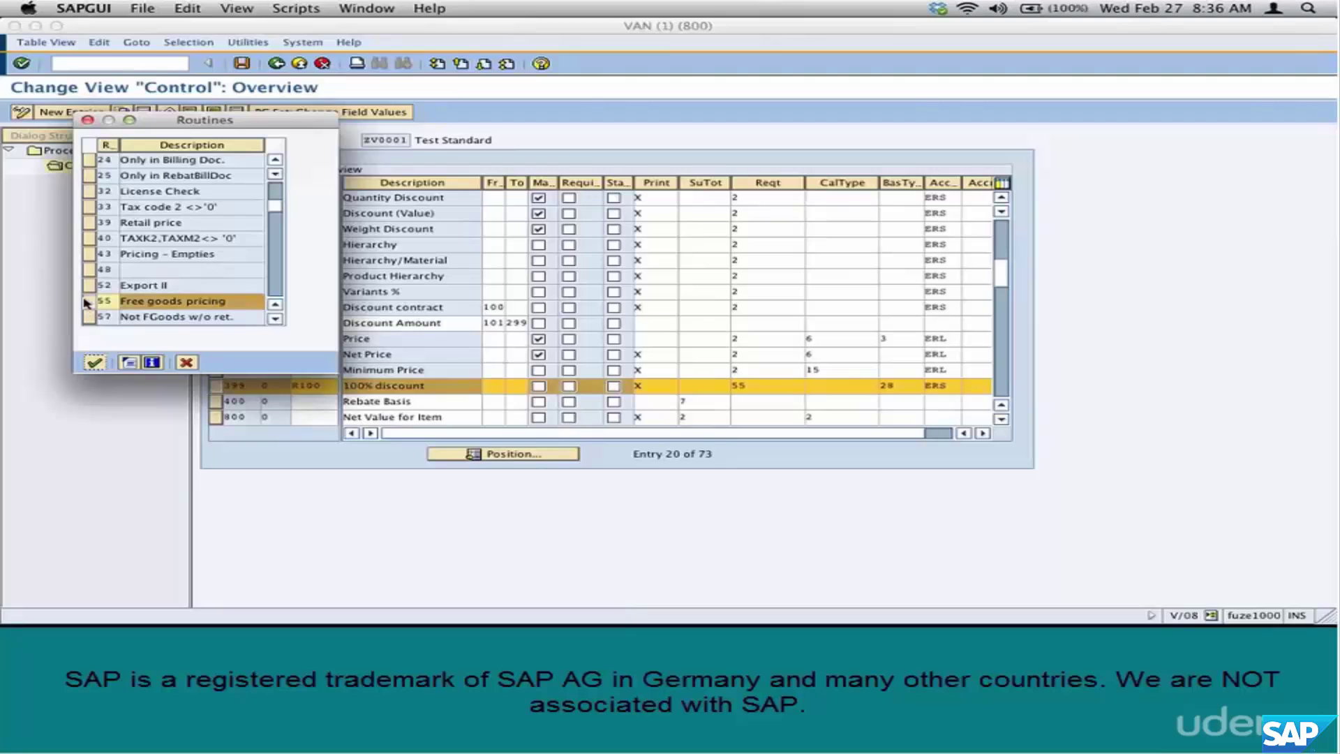
{"action": "left_click", "coordinate": [127, 363]}
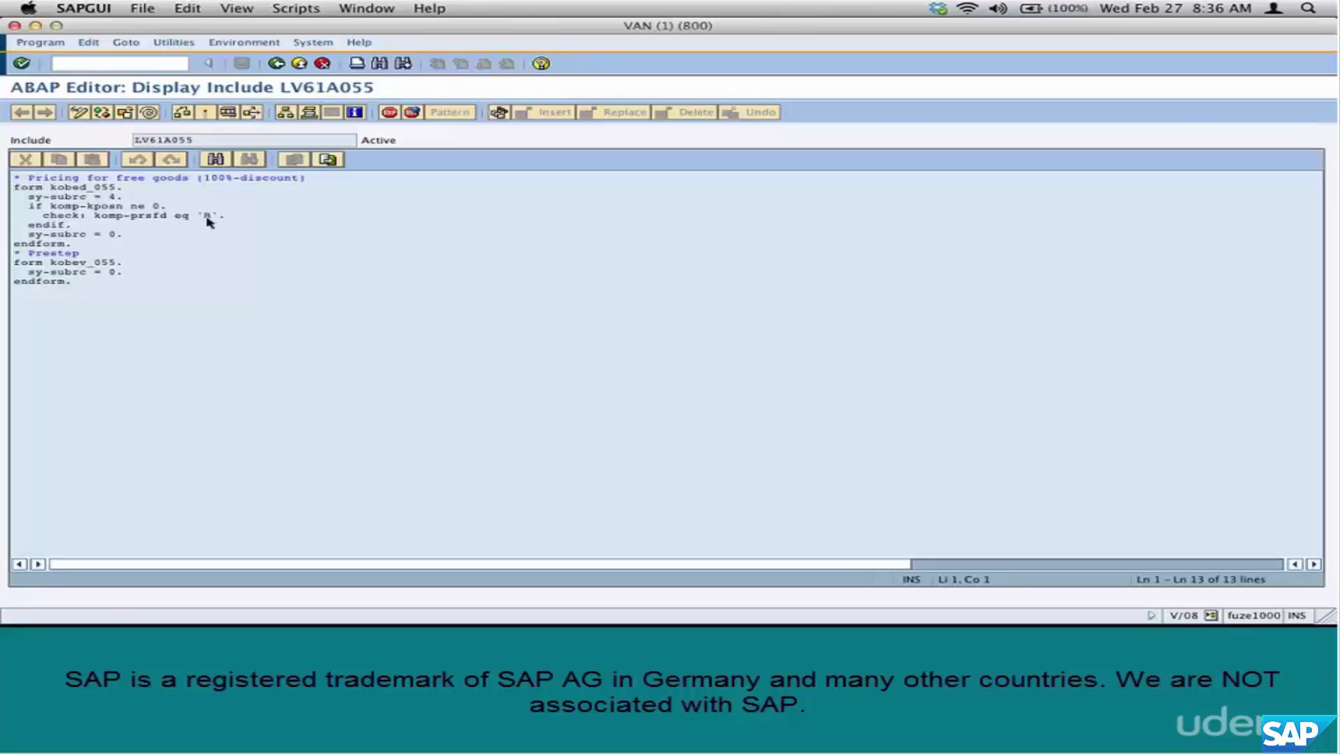
Check the free goods entry among the Pricing options of item category TAN, cancel the selection, and leave its details.
{"action": "key", "text": "F3"}
{"action": "key", "text": "super+grave"}
{"action": "key", "text": "super+grave"}
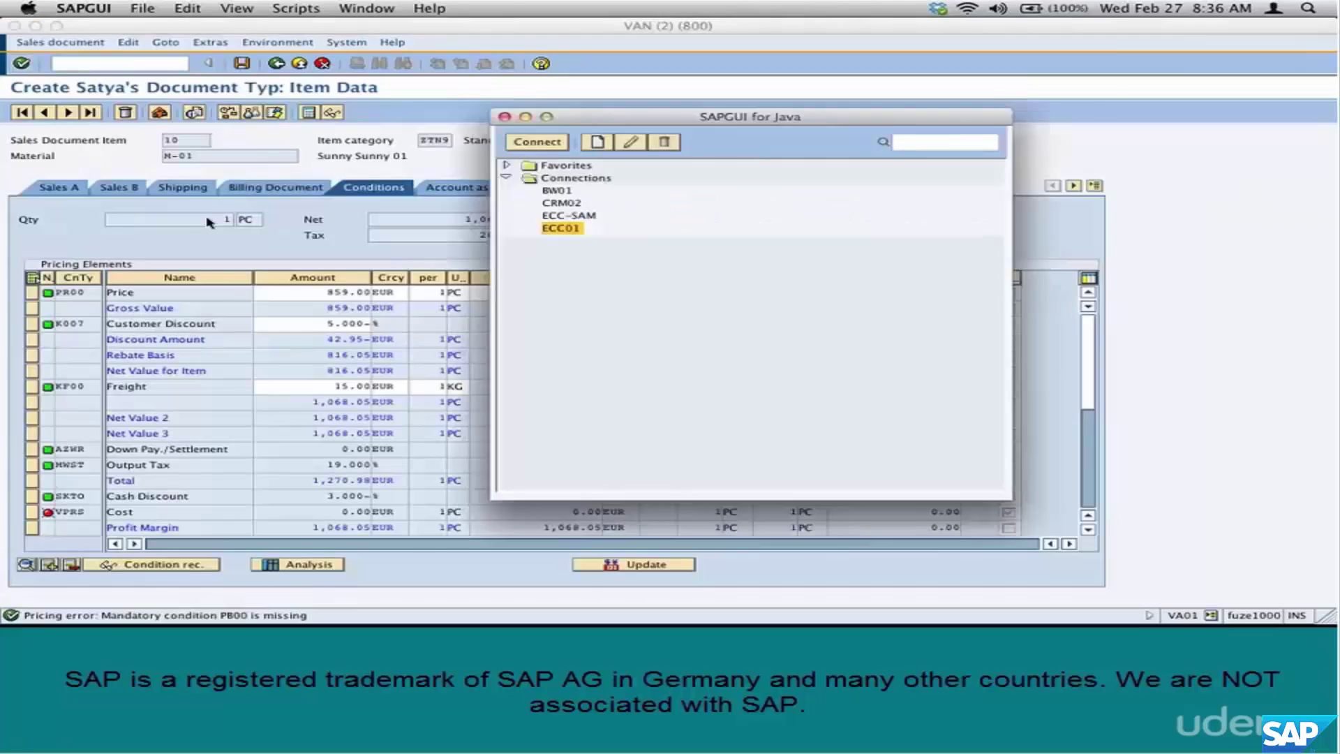
{"action": "left_click", "coordinate": [189, 282]}
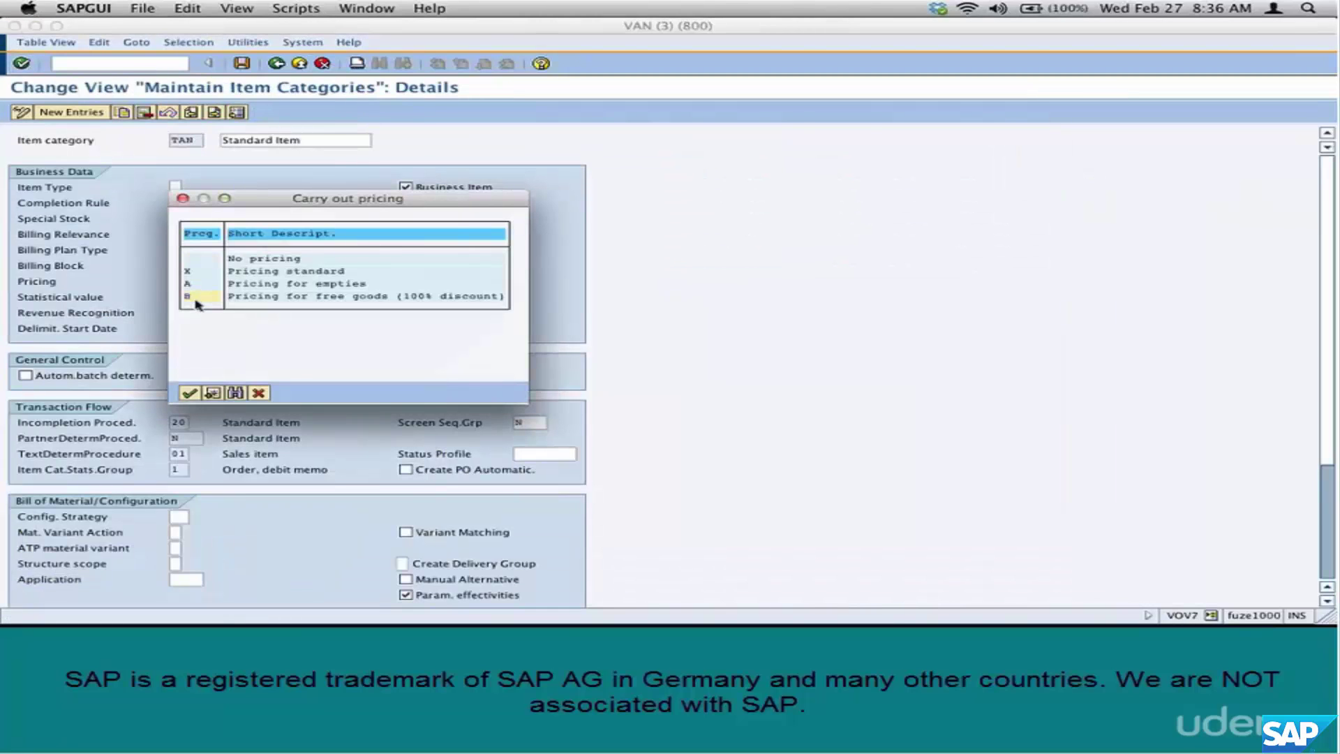
{"action": "left_click", "coordinate": [259, 394]}
{"action": "left_click", "coordinate": [272, 66]}
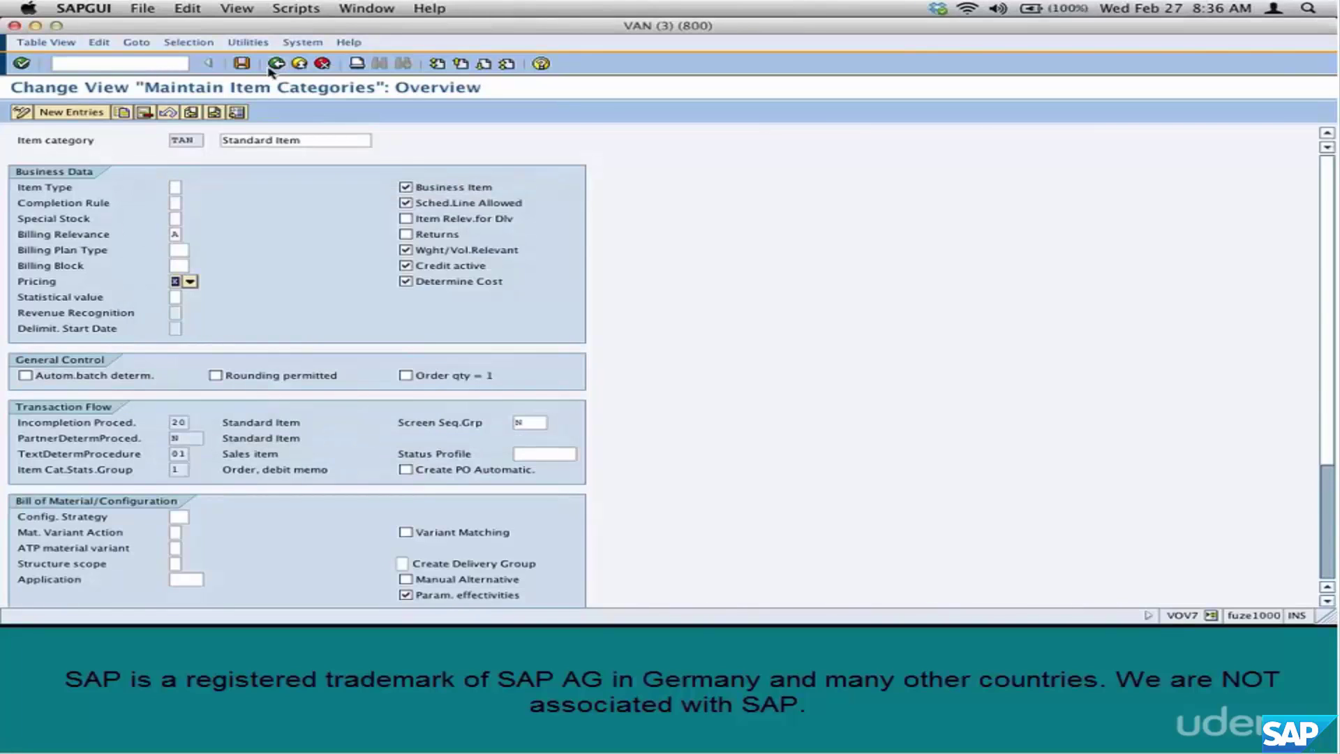
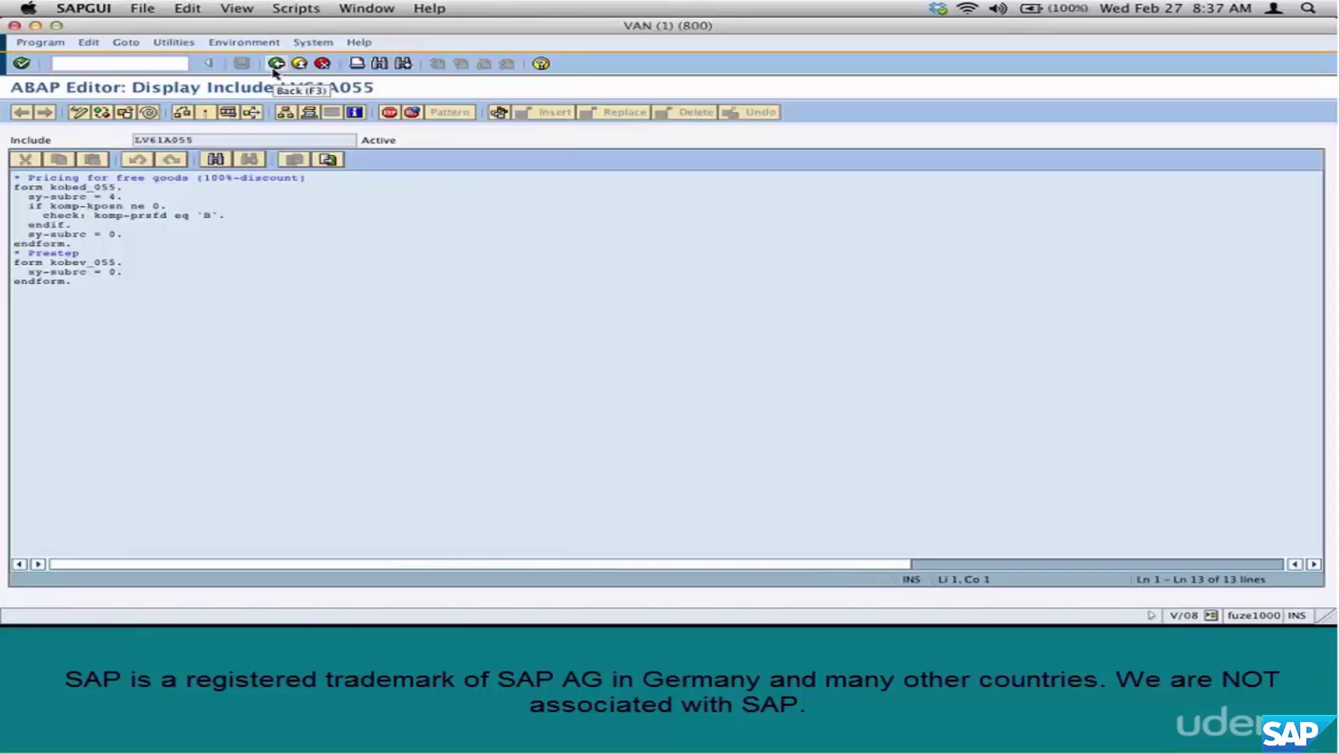
Widen the order's item category column and add a second item for material M-01 with quantity 1, closing the outline agreements dialog.
{"action": "left_click", "coordinate": [275, 64]}
{"action": "left_click_drag", "start_coordinate": [785, 404], "coordinate": [824, 403]}
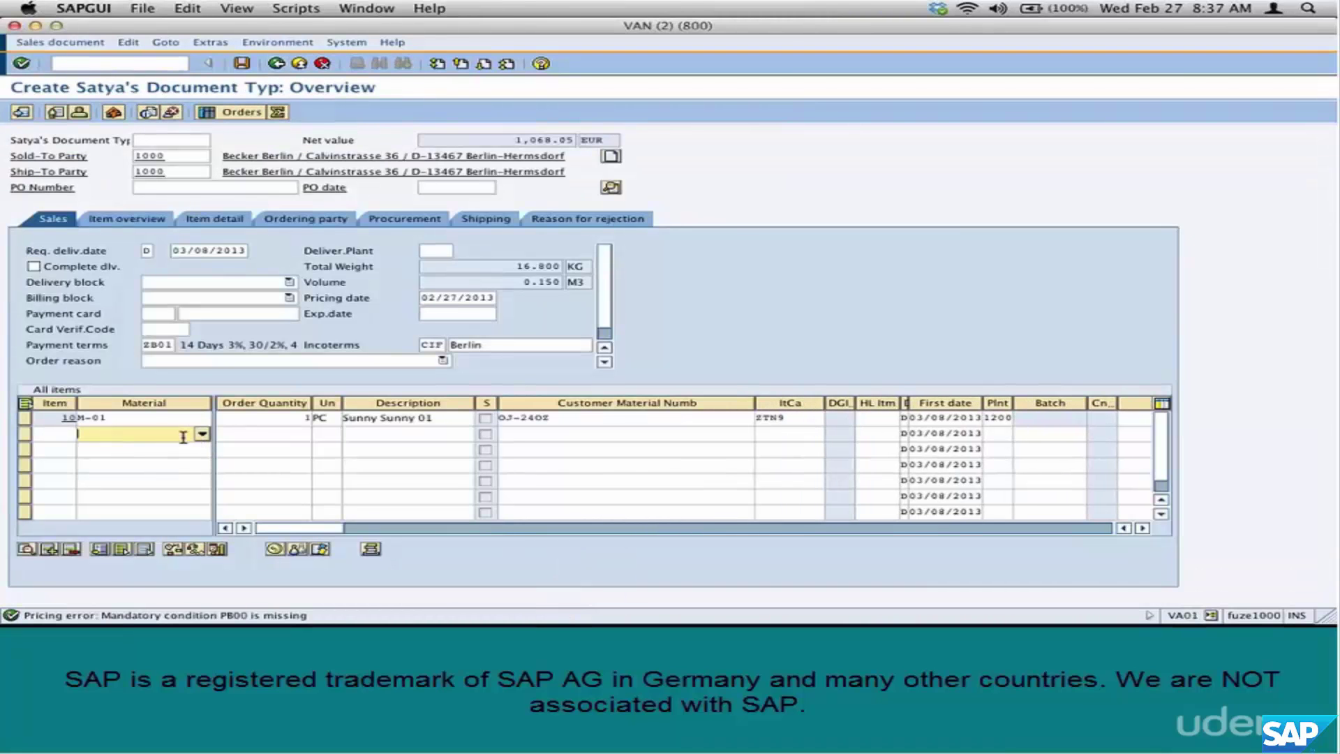
{"action": "type", "text": "m-01"}
{"action": "key", "text": "Tab"}
{"action": "type", "text": "1"}
{"action": "key", "text": "Return"}
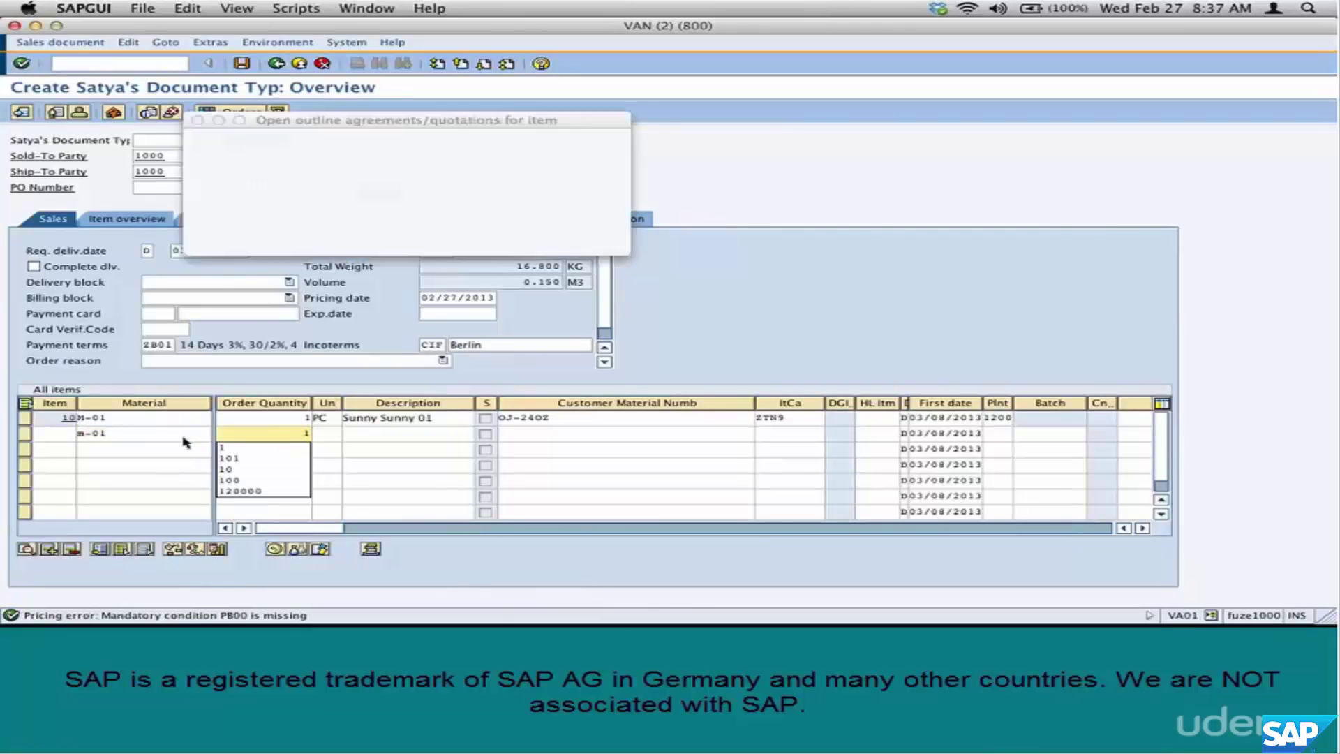
{"action": "left_click", "coordinate": [577, 160]}
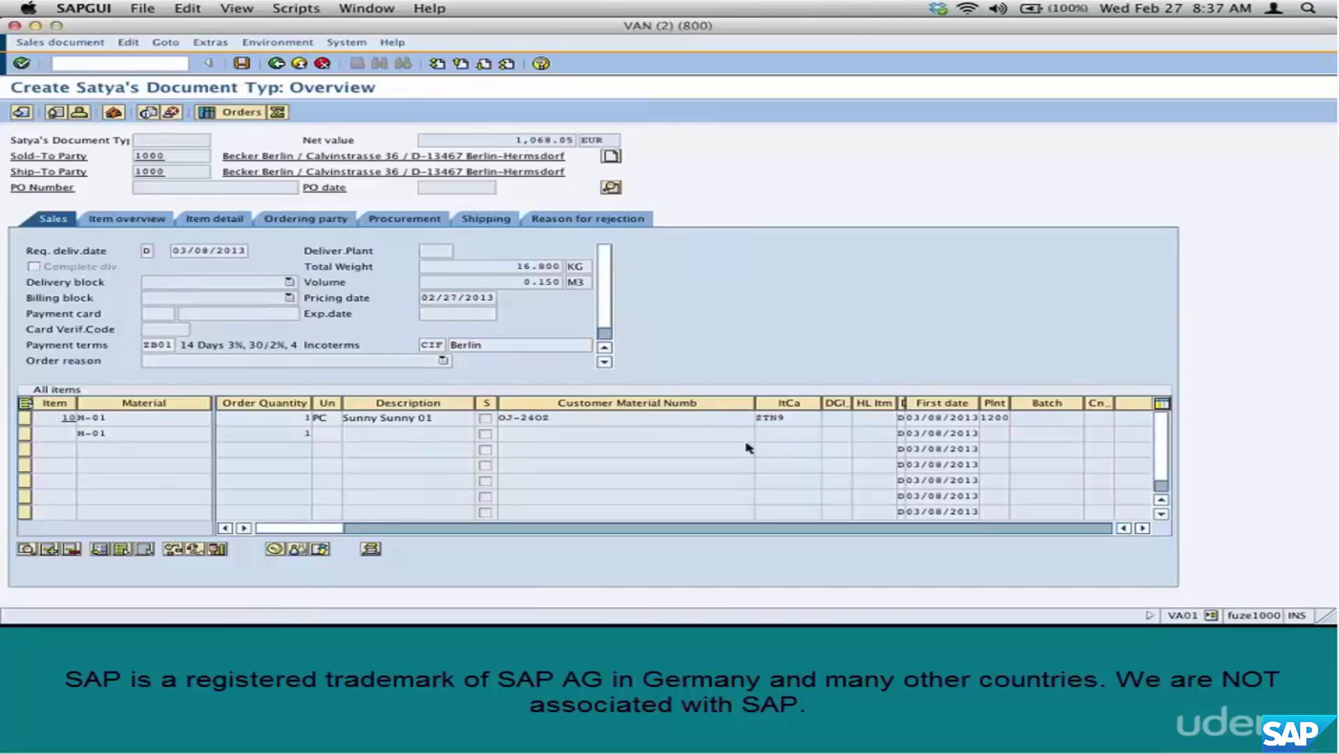
Set the item category of order item 20 to TANN and acknowledge the new pricing.
{"action": "left_click", "coordinate": [794, 433]}
{"action": "key", "text": "BackSpace"}
{"action": "key", "text": "BackSpace"}
{"action": "key", "text": "BackSpace"}
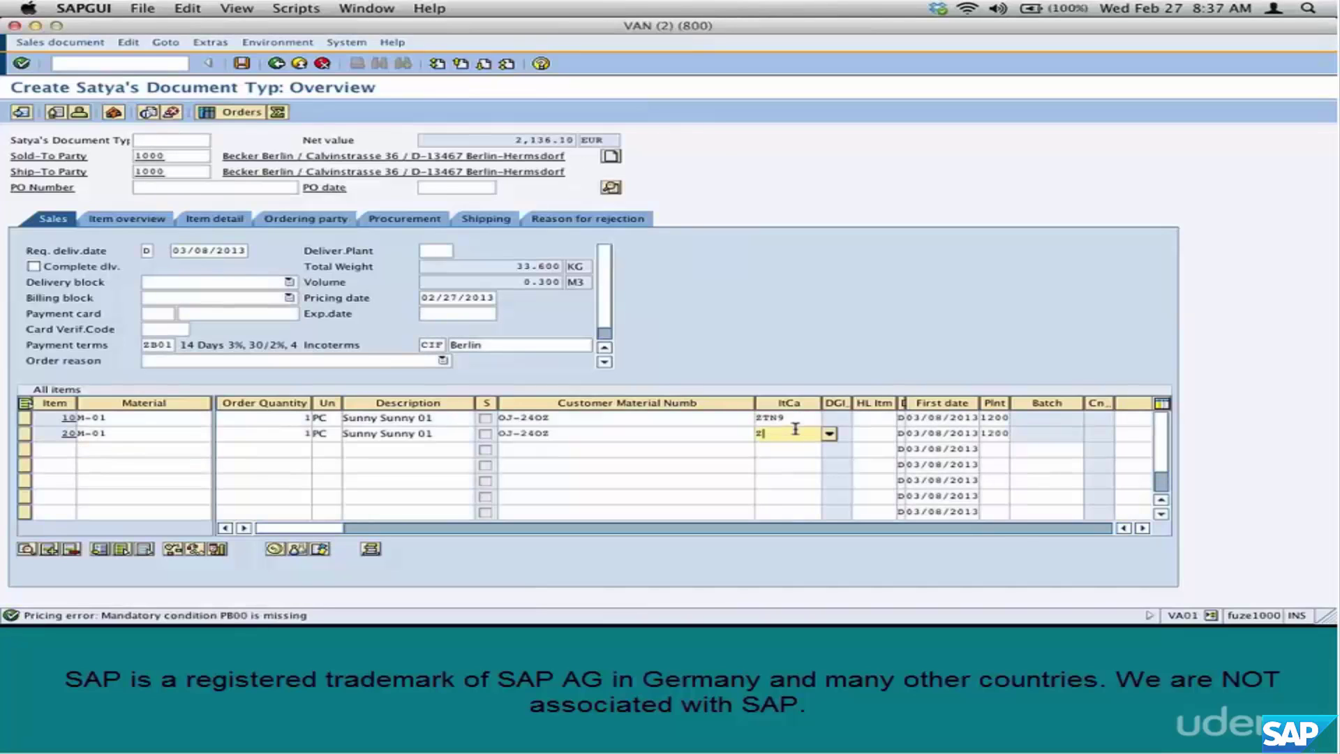
{"action": "key", "text": "BackSpace"}
{"action": "type", "text": "tann"}
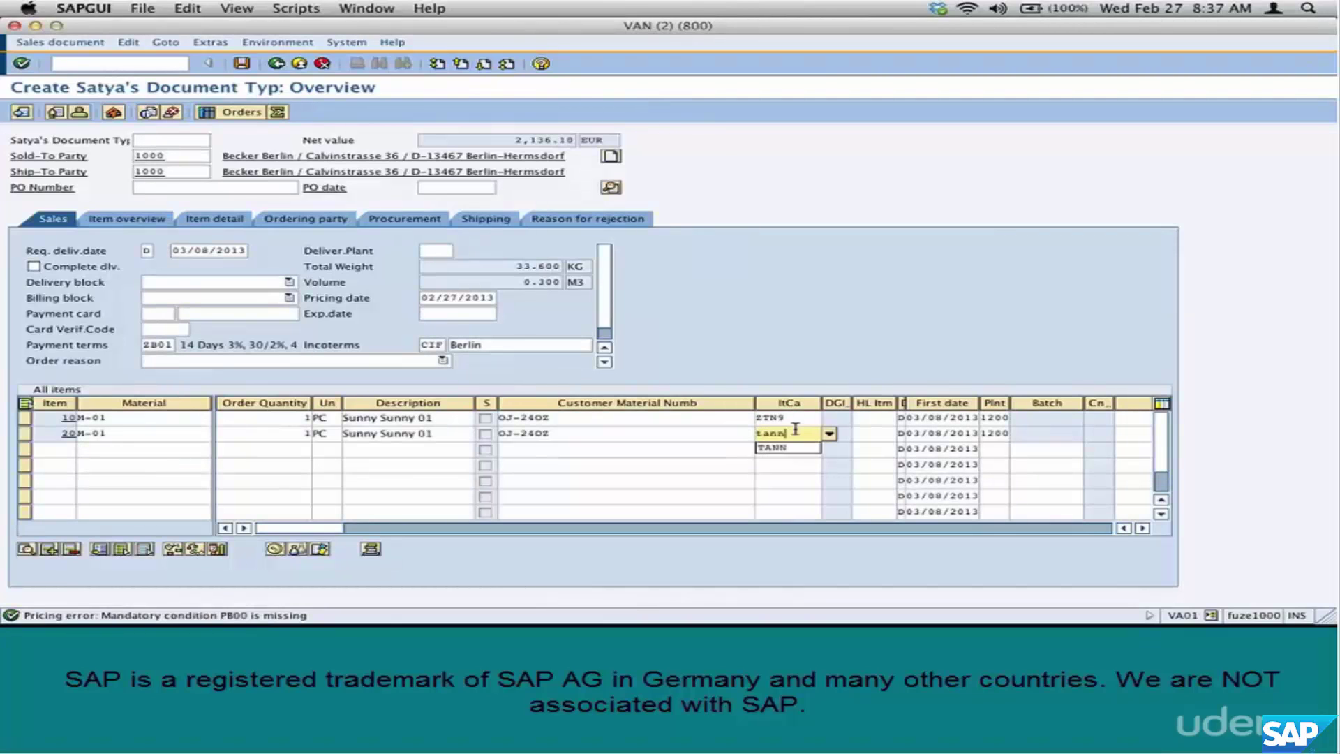
{"action": "key", "text": "Return"}
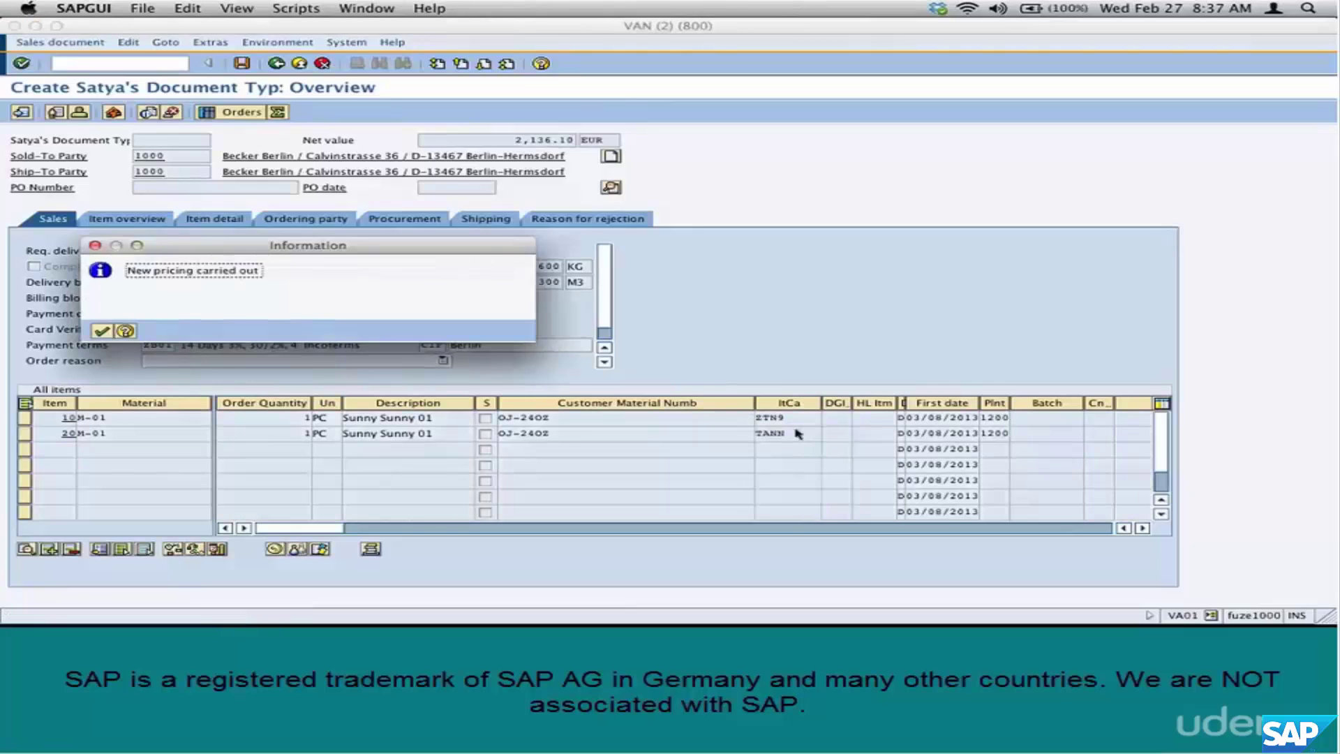
{"action": "key", "text": "Return"}
{"action": "left_click", "coordinate": [798, 433]}
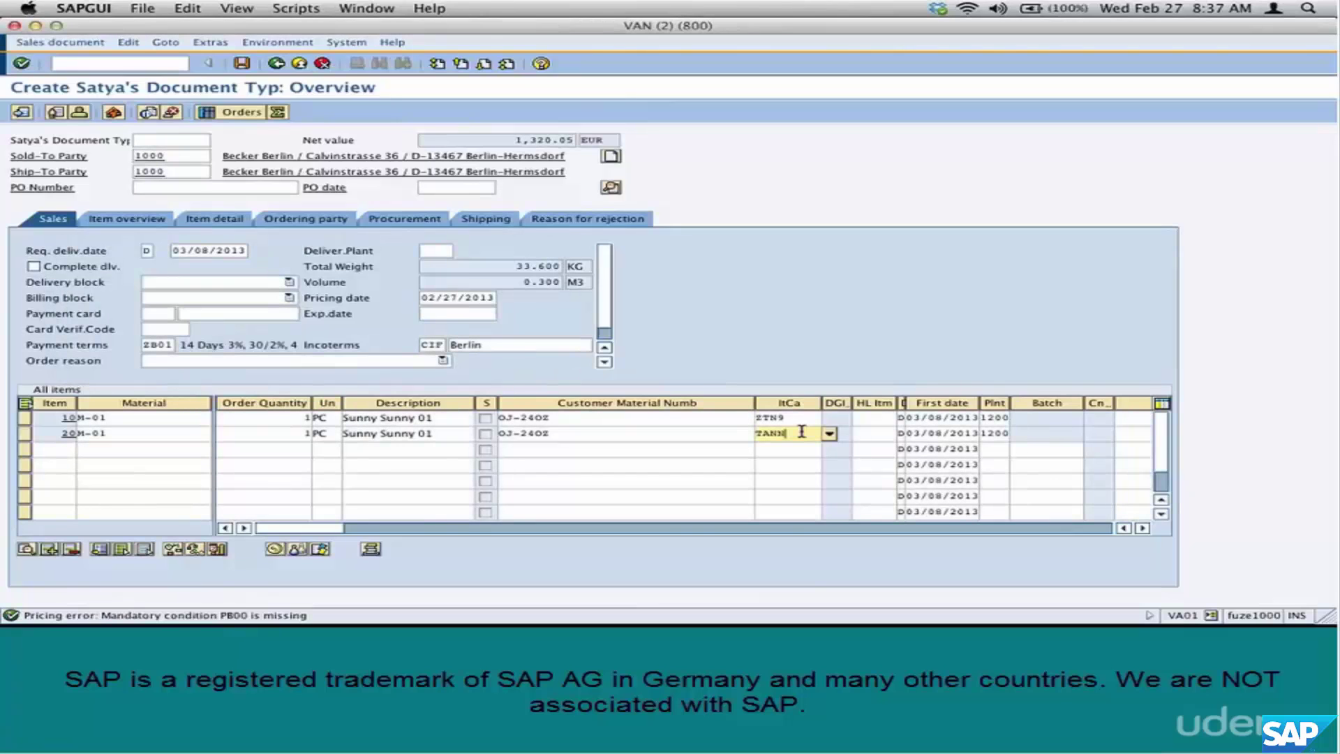
Open the pricing conditions of order item 20 and recheck the requirement assigned to the 100% discount in procedure EV0001.
{"action": "left_click", "coordinate": [25, 433]}
{"action": "left_click", "coordinate": [275, 550]}
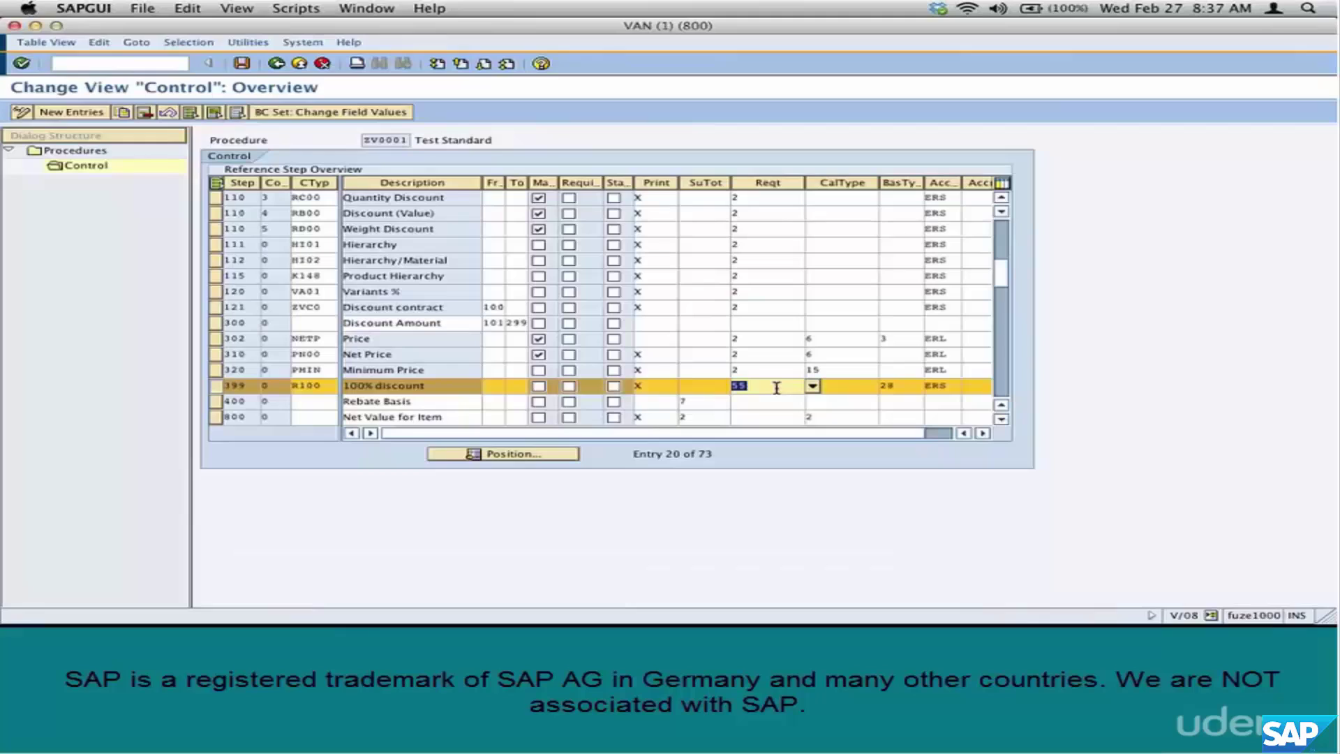
{"action": "left_click", "coordinate": [778, 386]}
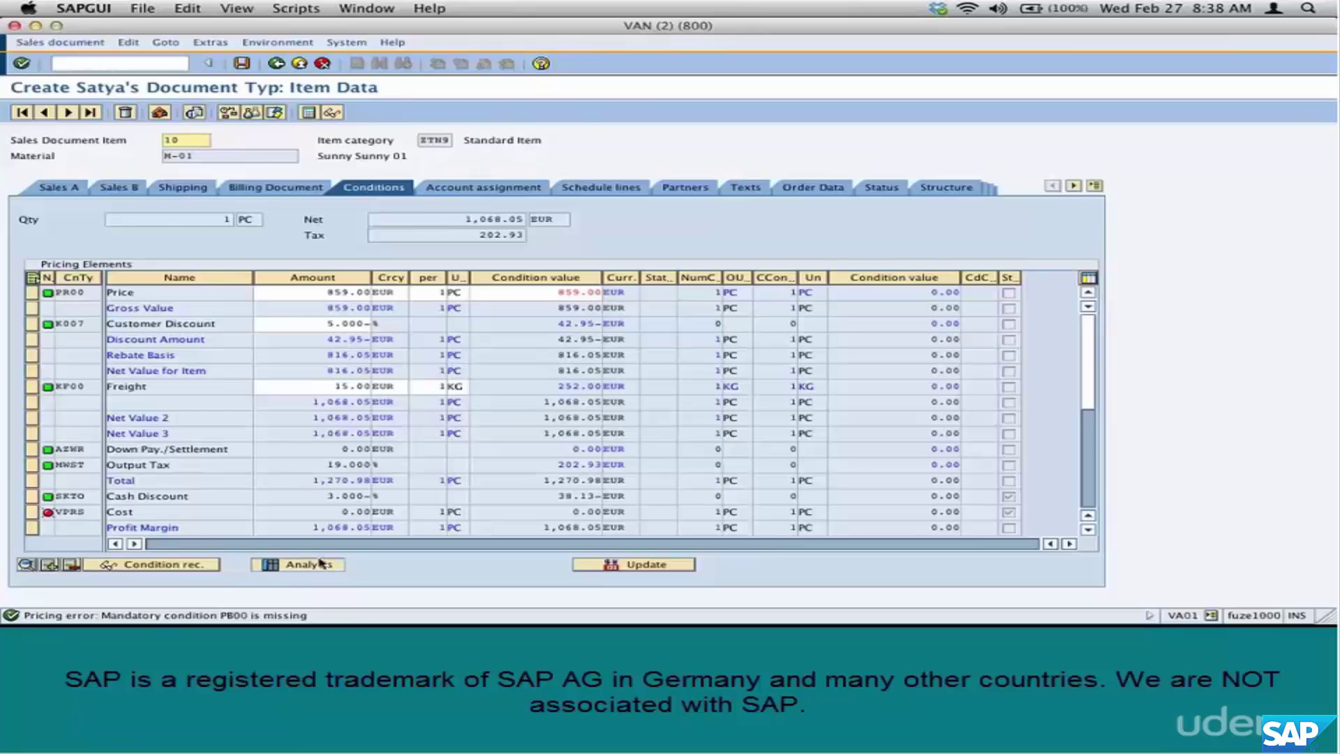
Check in the pricing analysis of item 10 how condition type R100 (100% discount) was processed, and return to the item's conditions.
{"action": "left_click", "coordinate": [321, 563]}
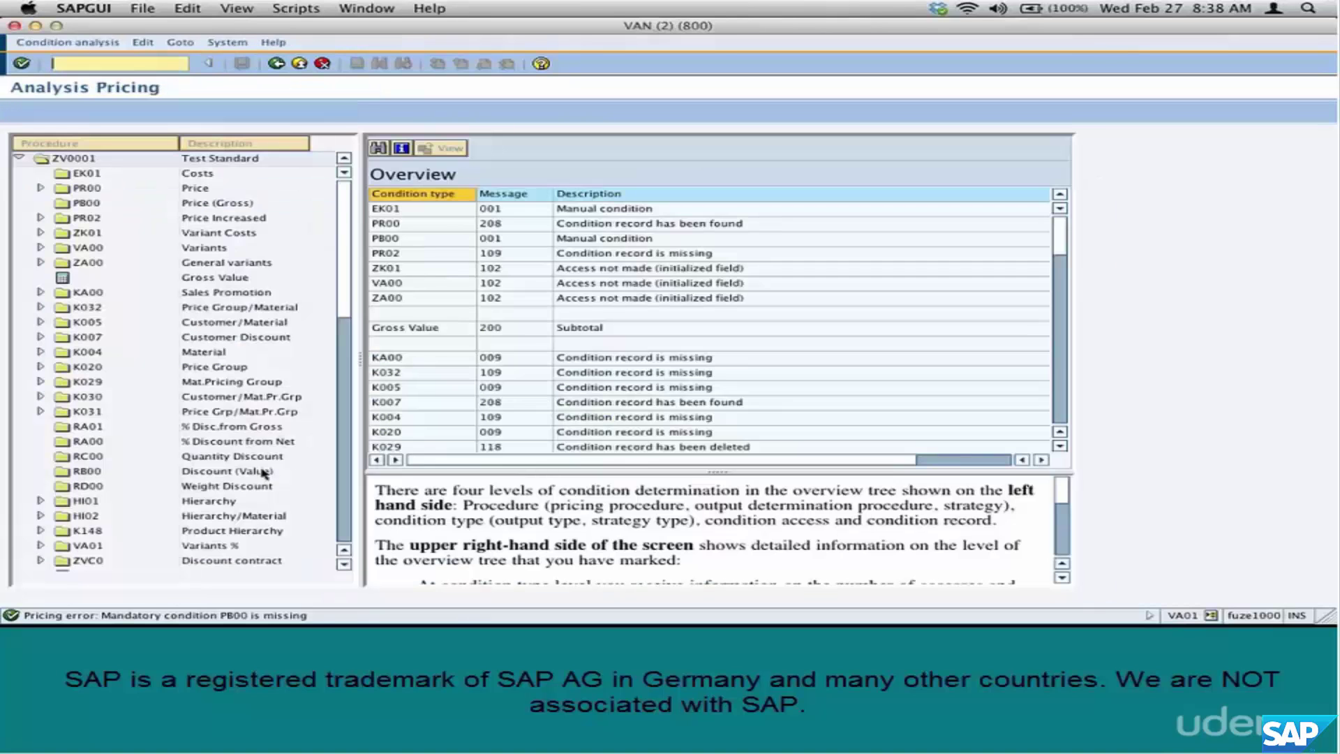
{"action": "scroll", "coordinate": [204, 398], "scroll_direction": "down", "scroll_amount": 8}
{"action": "scroll", "coordinate": [204, 398], "scroll_direction": "down", "scroll_amount": 6}
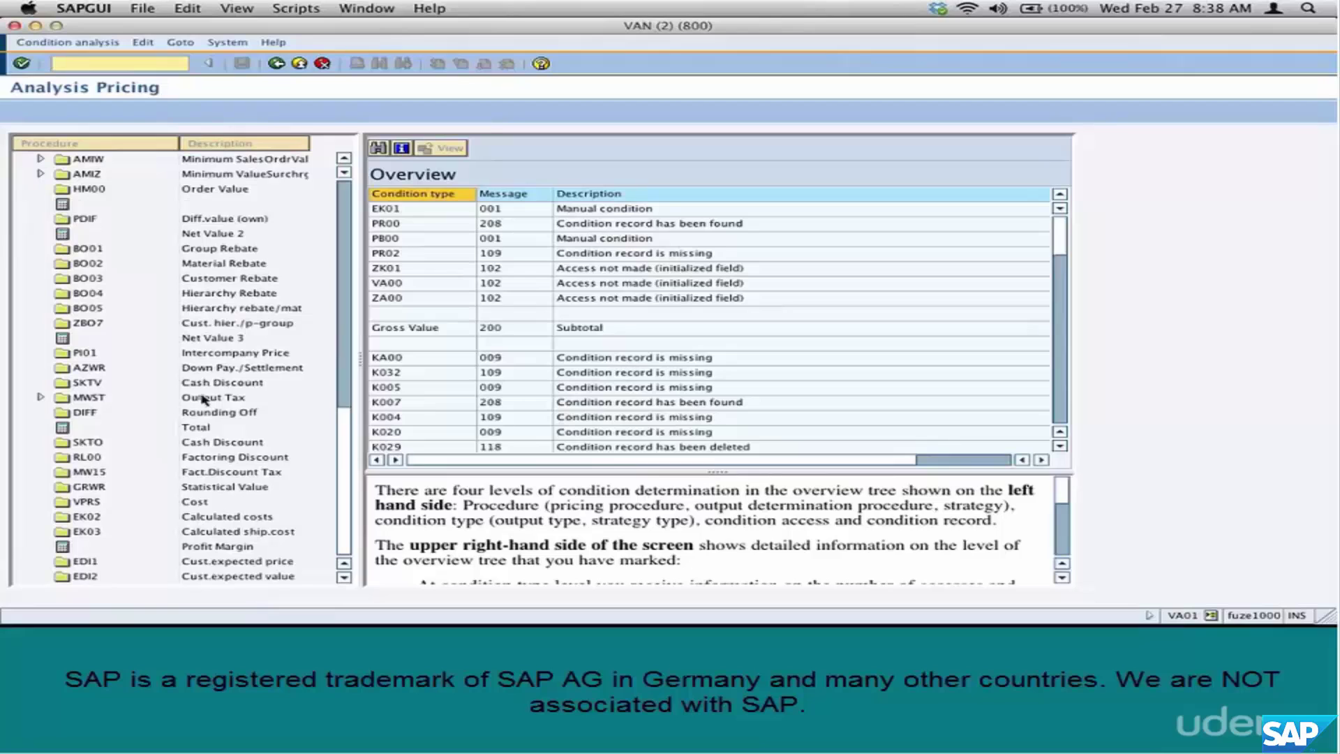
{"action": "scroll", "coordinate": [204, 399], "scroll_direction": "up", "scroll_amount": 4}
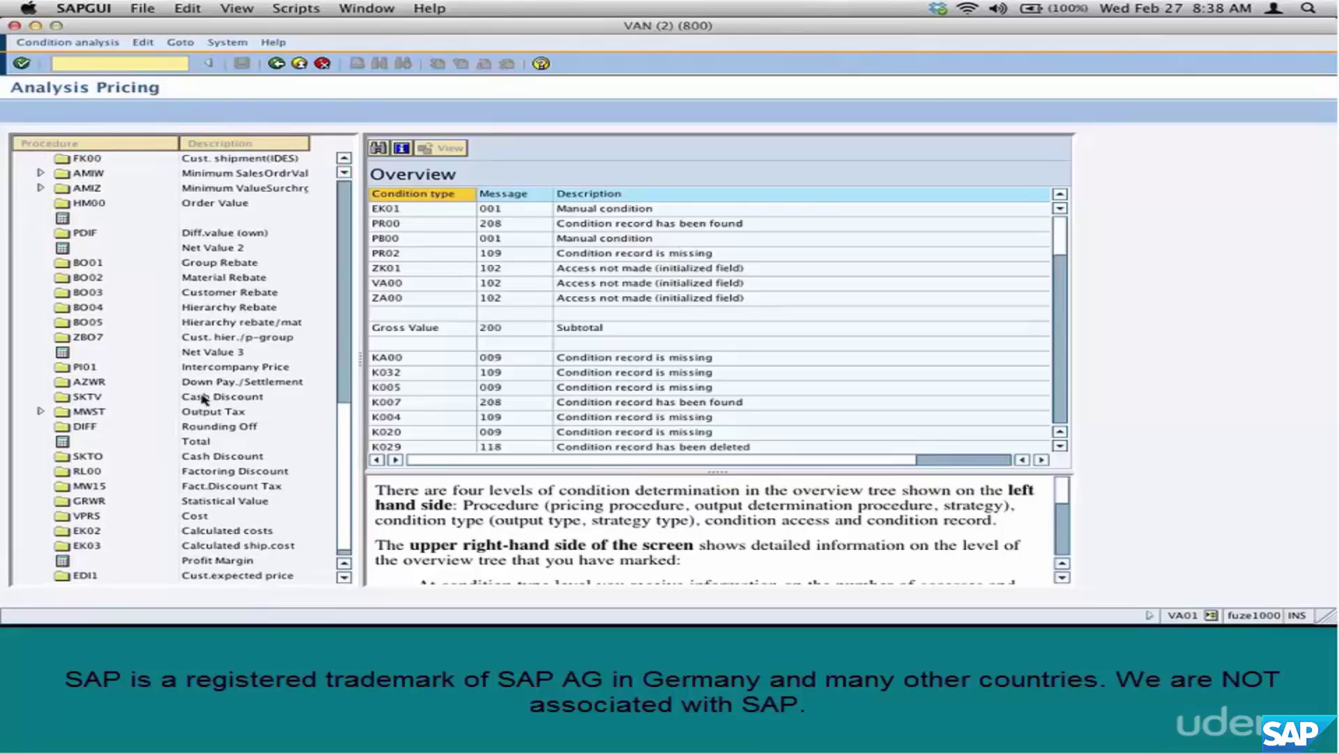
{"action": "scroll", "coordinate": [203, 399], "scroll_direction": "up", "scroll_amount": 5}
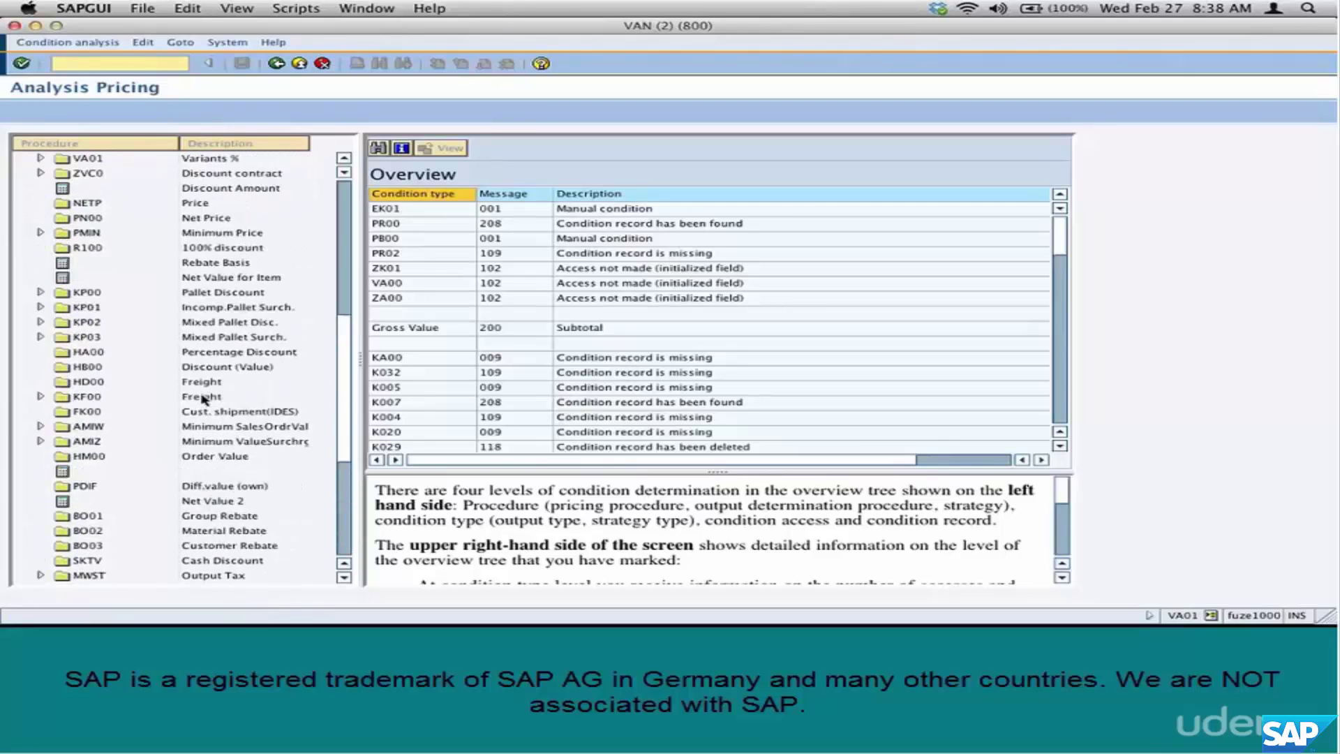
{"action": "scroll", "coordinate": [203, 400], "scroll_direction": "up", "scroll_amount": 3}
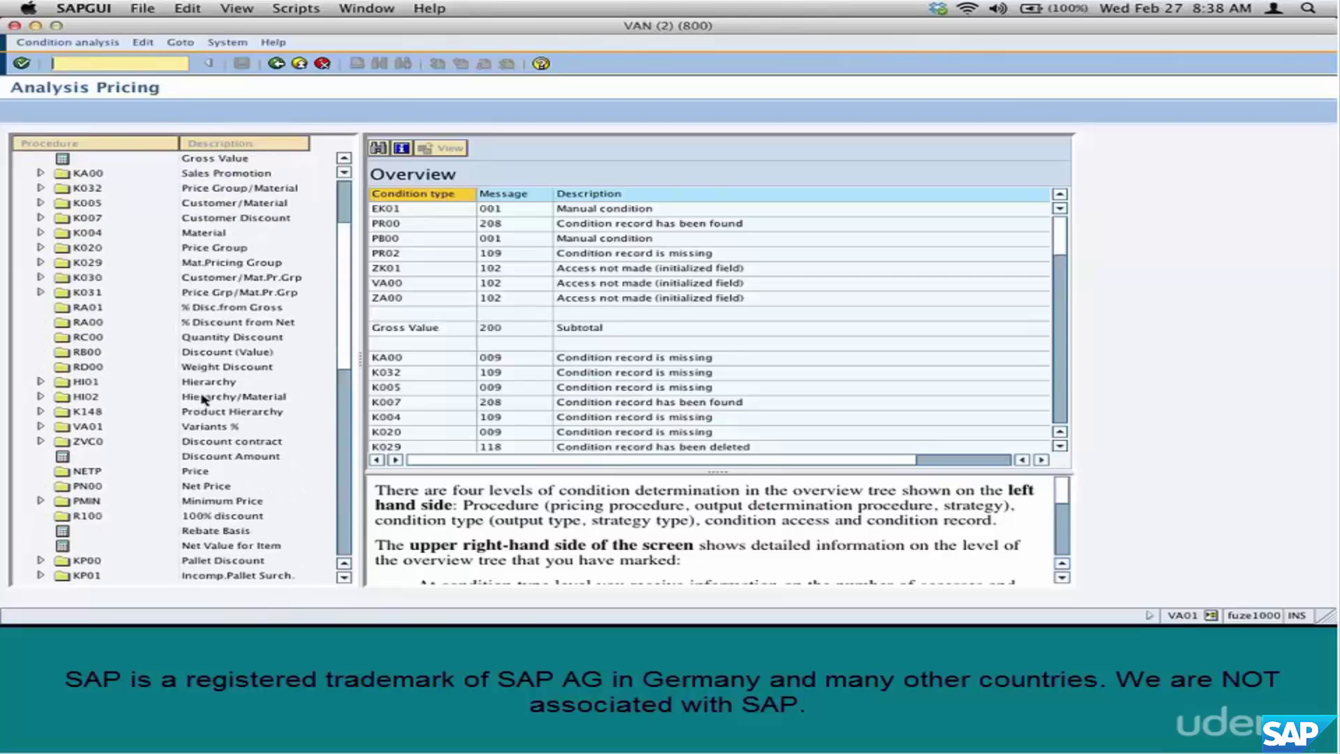
{"action": "left_click", "coordinate": [86, 517]}
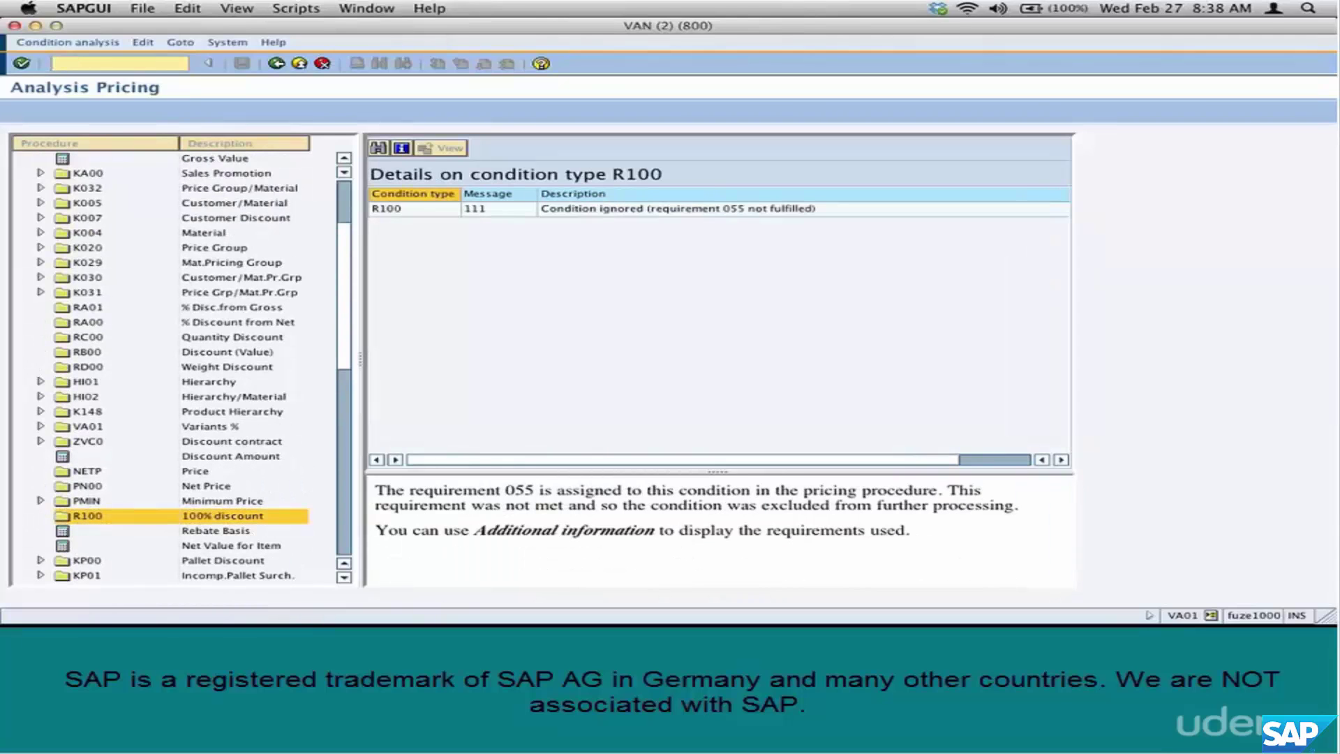
{"action": "left_click", "coordinate": [668, 211]}
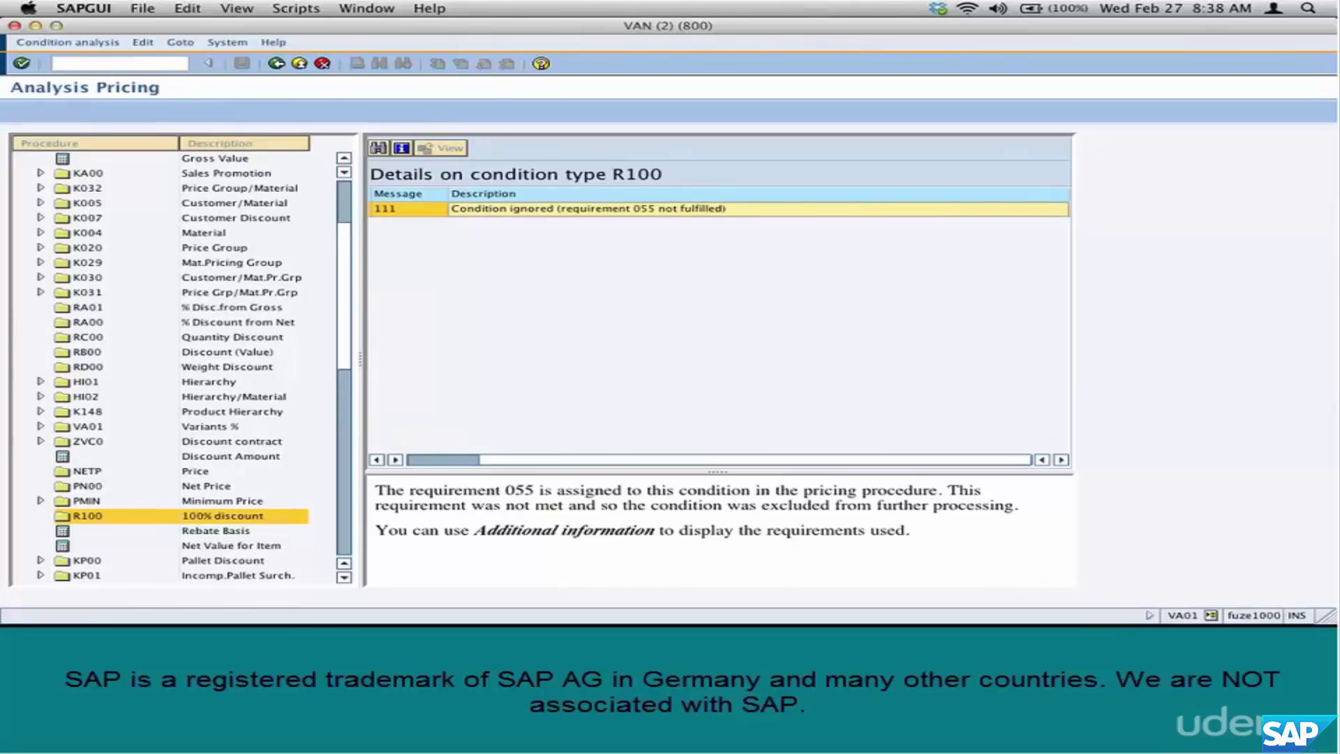
{"action": "left_click", "coordinate": [276, 64]}
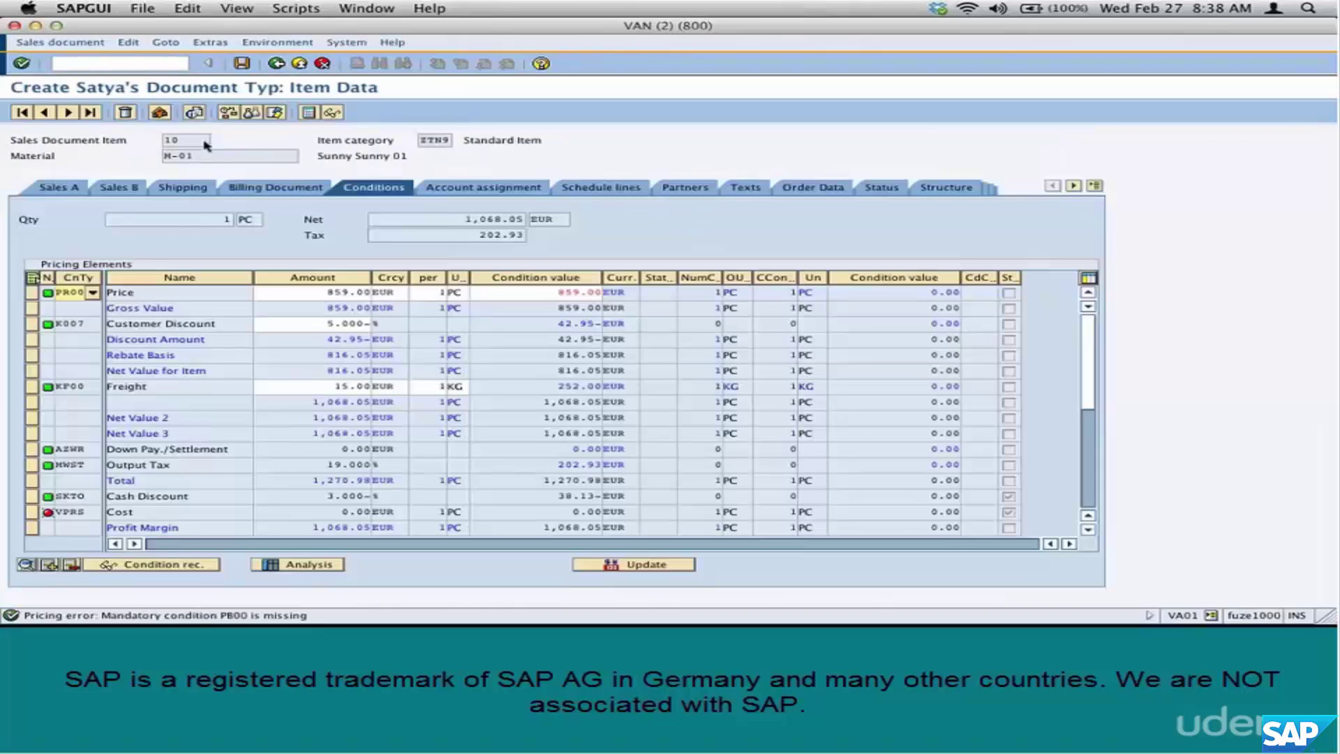
Switch the item data to the conditions of sales document item 20.
{"action": "left_click", "coordinate": [194, 139]}
{"action": "type", "text": "20"}
{"action": "key", "text": "Return"}
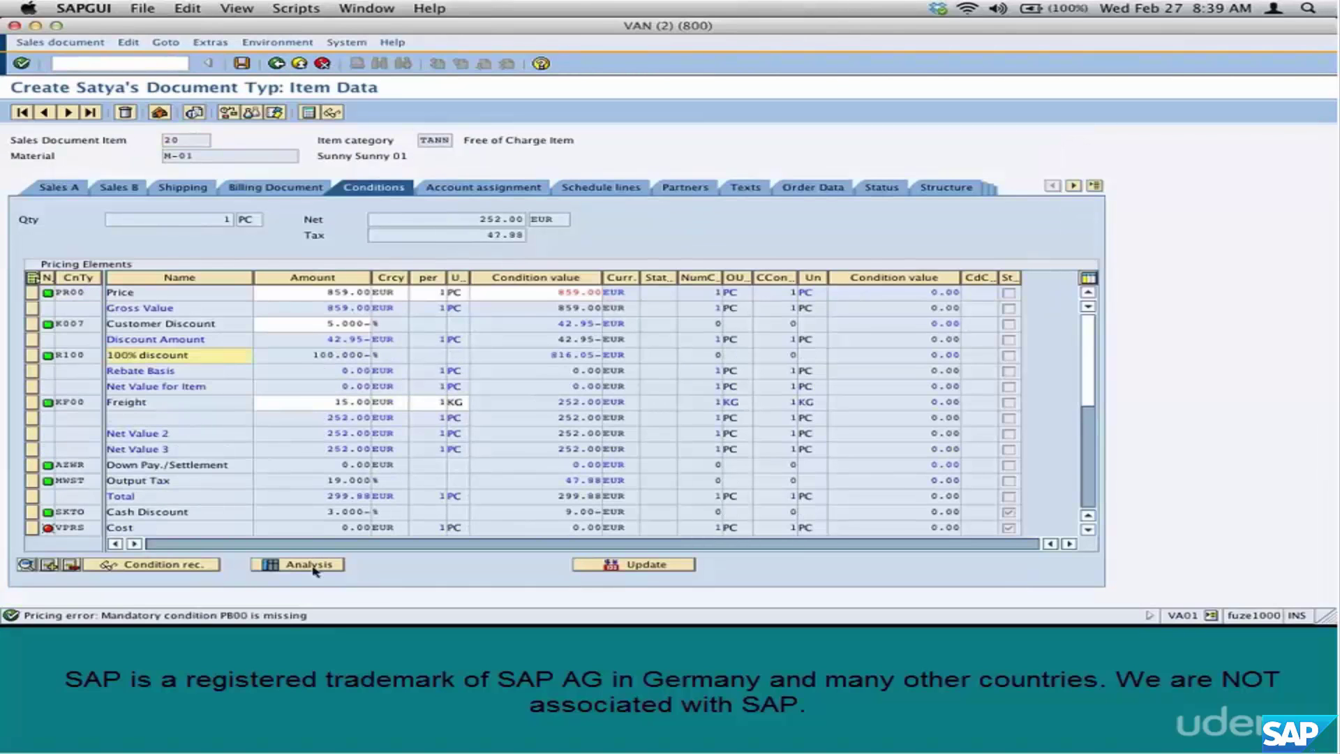
Examine the R100 (100% discount) details in the pricing analysis of free-of-charge item 20, and return to its conditions.
{"action": "left_click", "coordinate": [313, 567]}
{"action": "scroll", "coordinate": [210, 419], "scroll_direction": "down", "scroll_amount": 5}
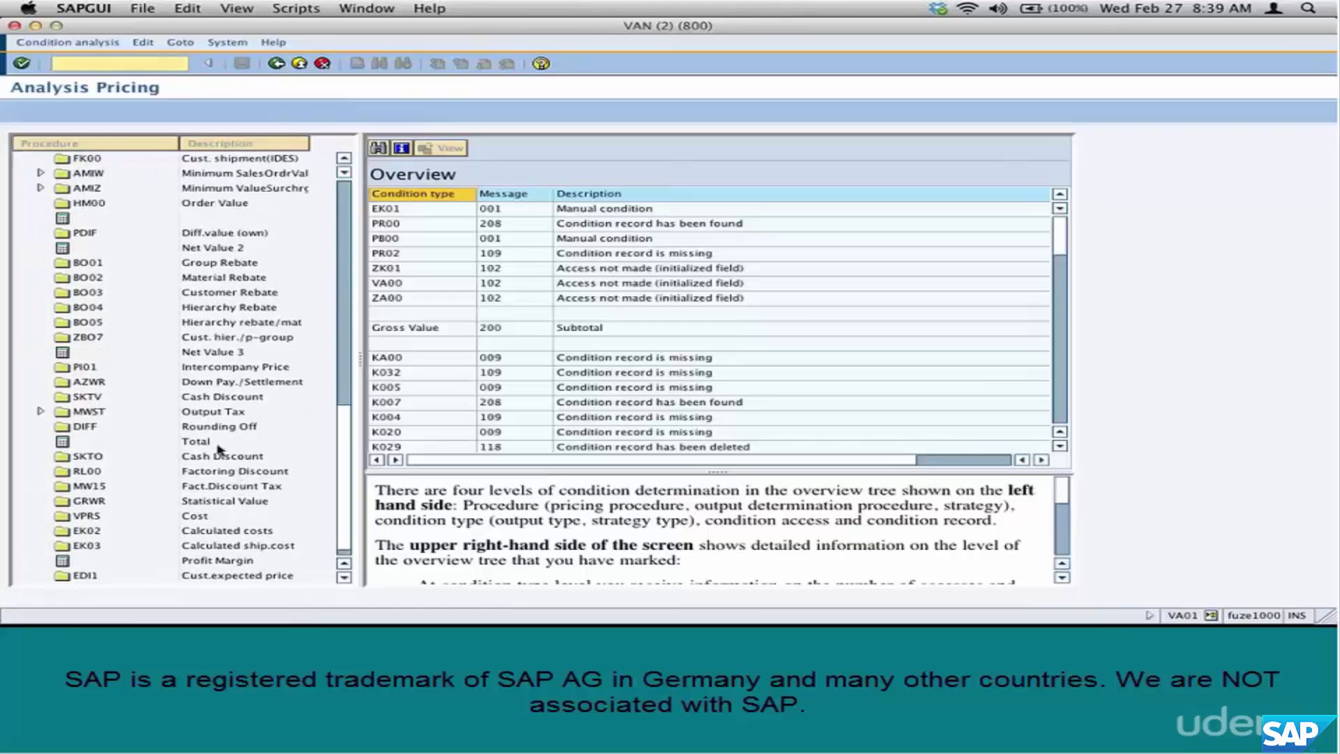
{"action": "scroll", "coordinate": [231, 461], "scroll_direction": "up", "scroll_amount": 5}
{"action": "scroll", "coordinate": [218, 449], "scroll_direction": "up", "scroll_amount": 5}
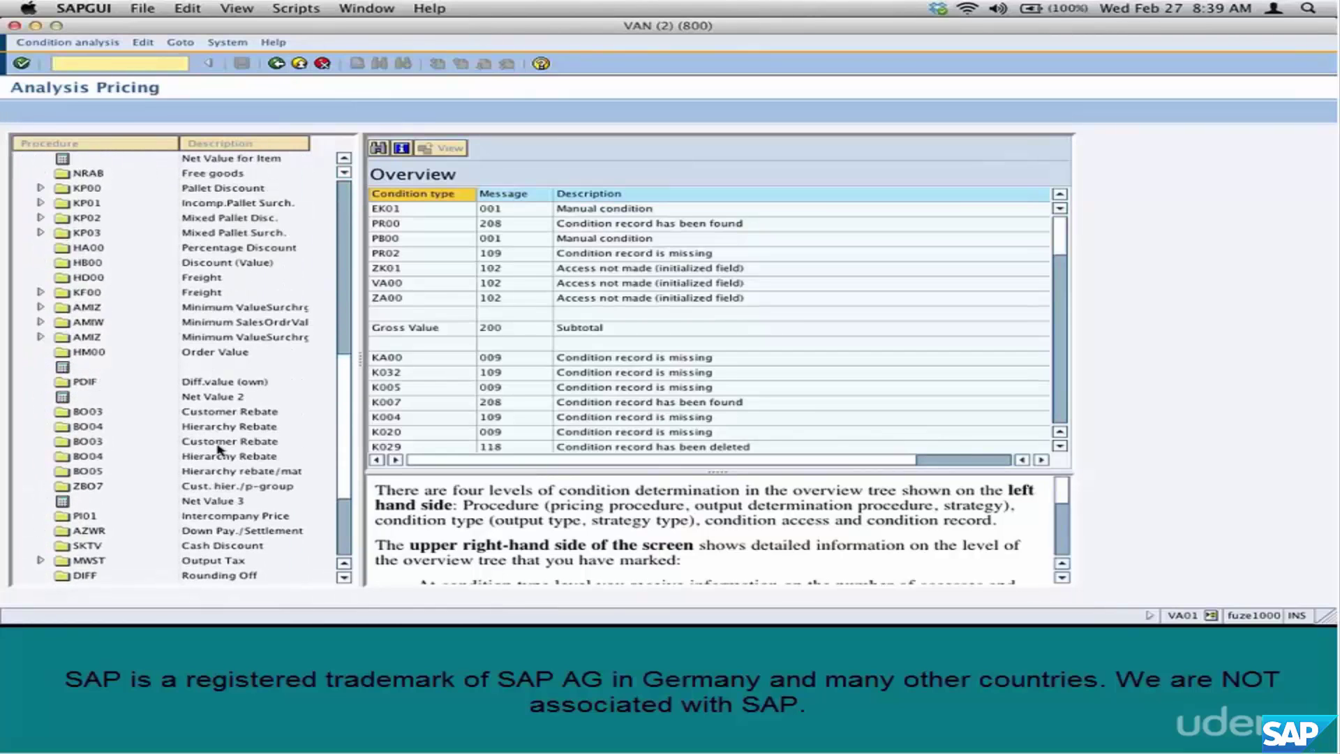
{"action": "scroll", "coordinate": [219, 448], "scroll_direction": "up", "scroll_amount": 3}
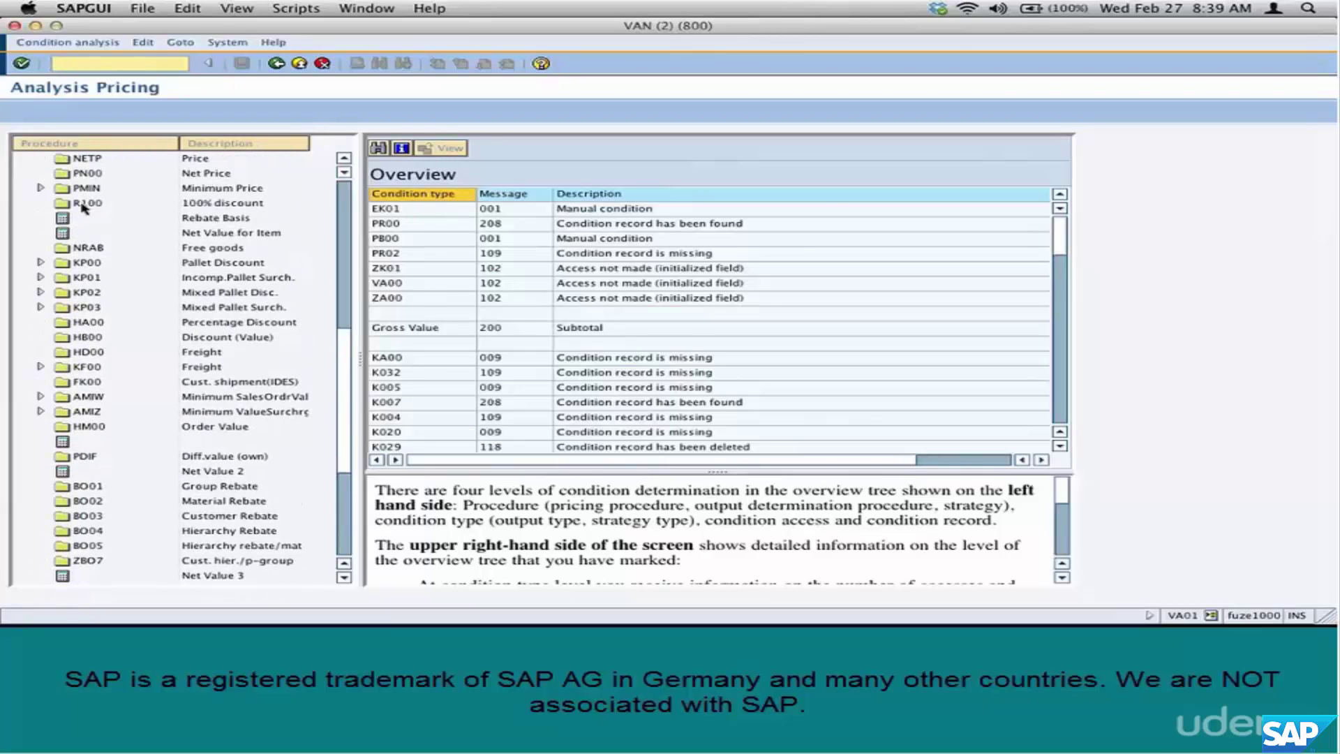
{"action": "left_click", "coordinate": [83, 204]}
{"action": "left_click", "coordinate": [637, 211]}
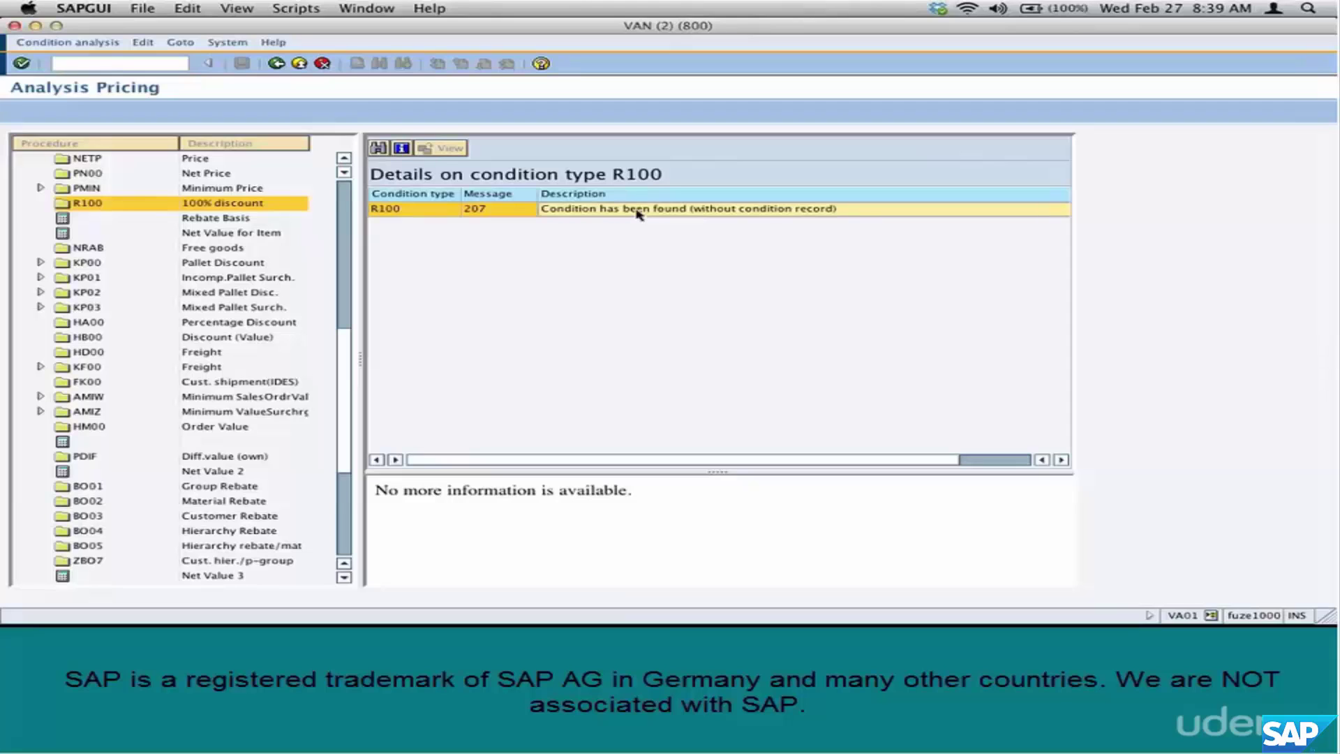
{"action": "left_click", "coordinate": [277, 64]}
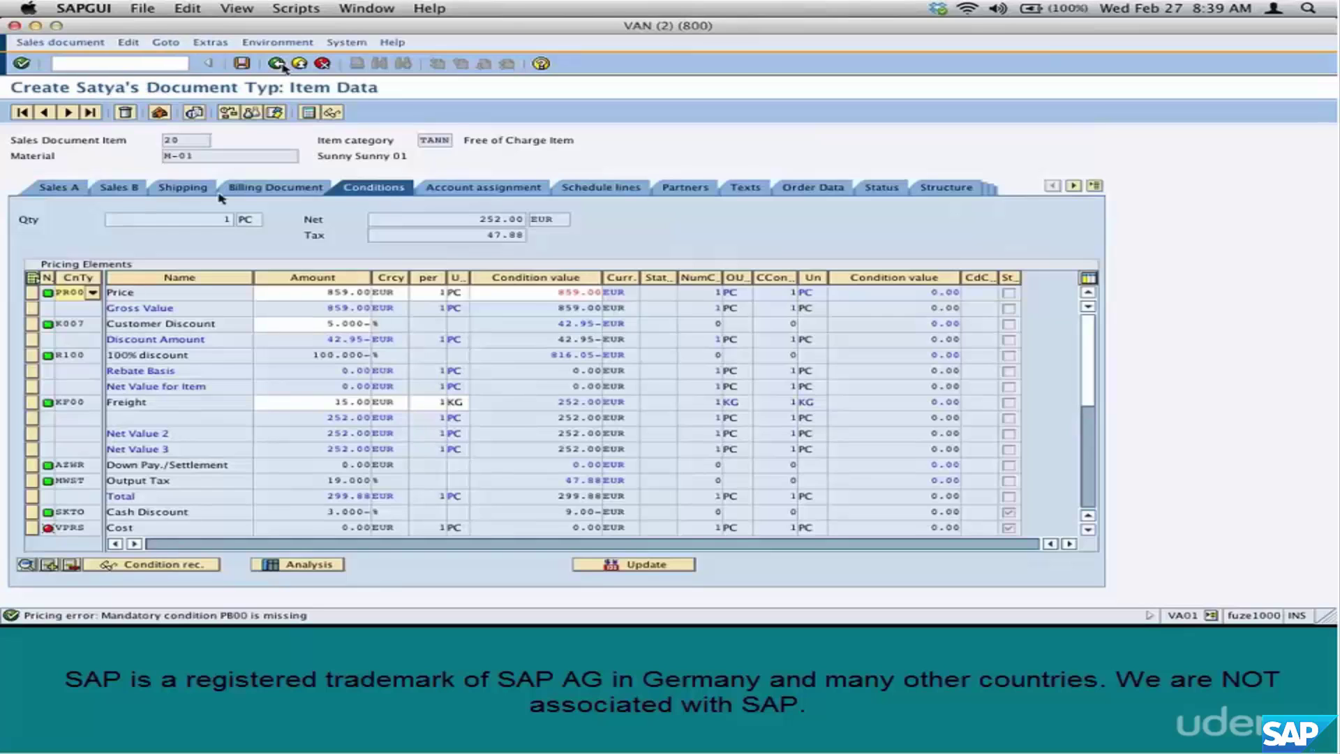